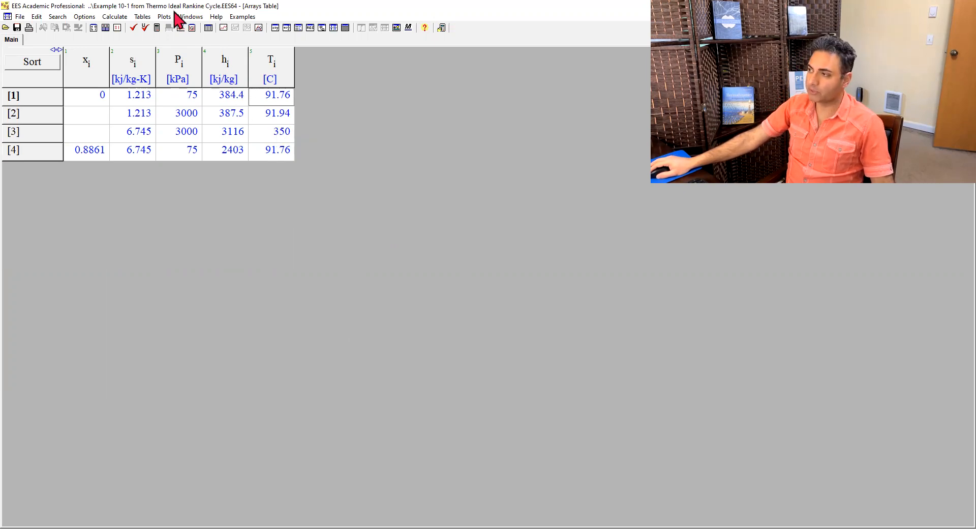
- Start a property plot for the real fluid Steam with the T-s diagram type
left_click(164, 17)
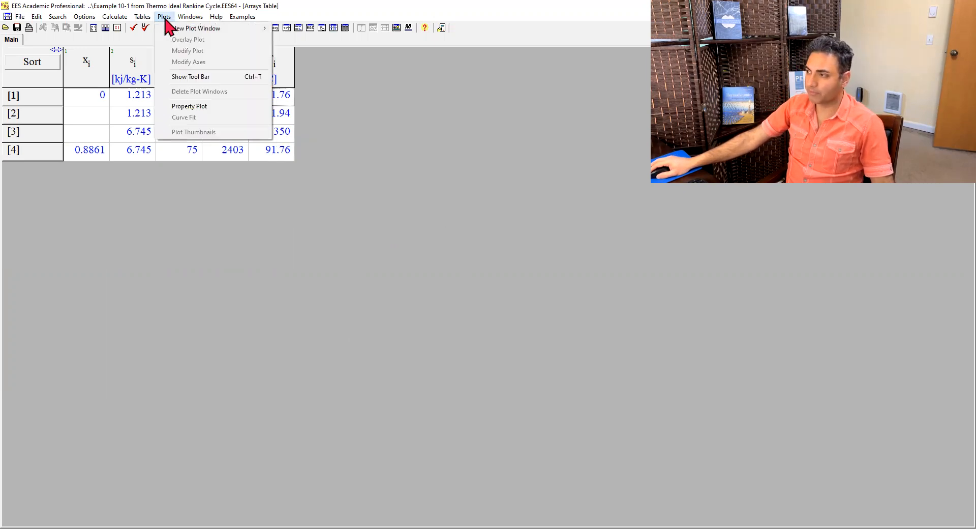
left_click(194, 108)
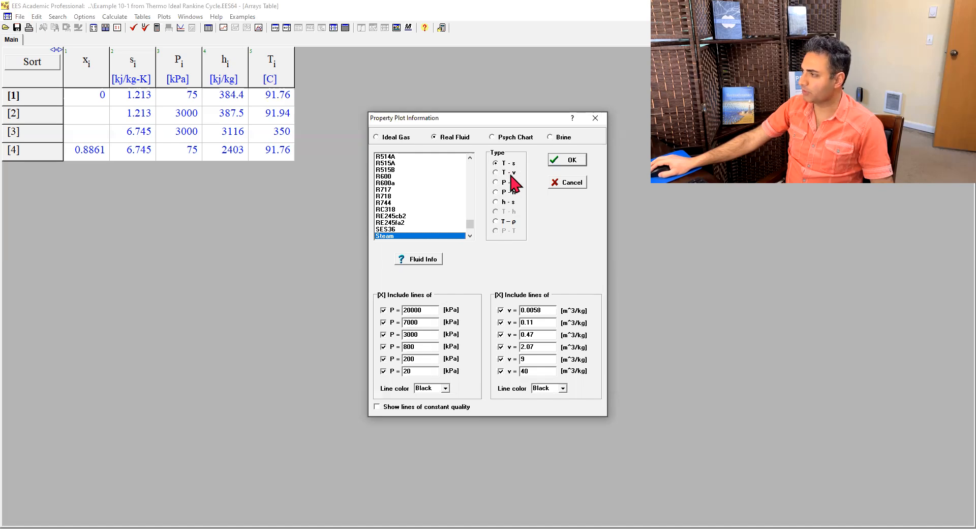
left_click(498, 163)
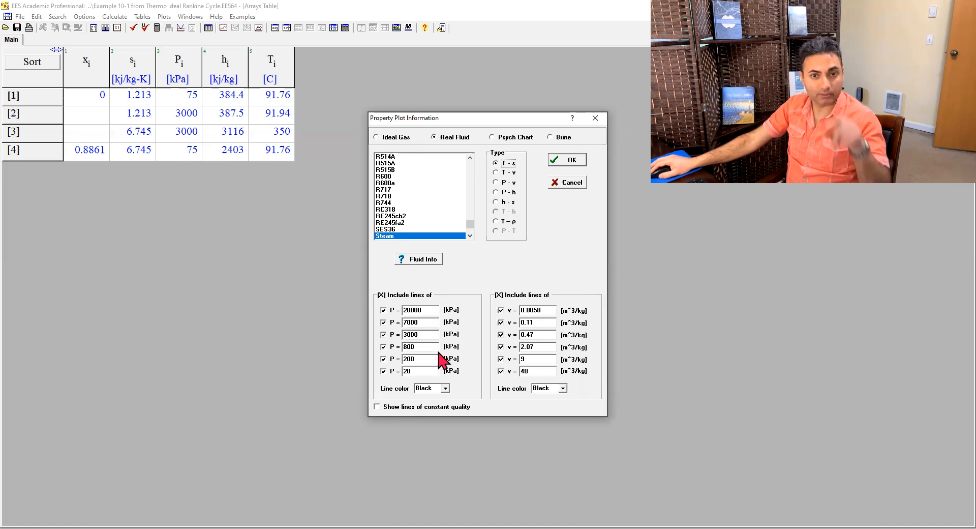
- Limit the constant-pressure lines to two, set at 75 kPa and 3000 kPa, and exclude the other four
left_click(383, 371)
left_click(384, 359)
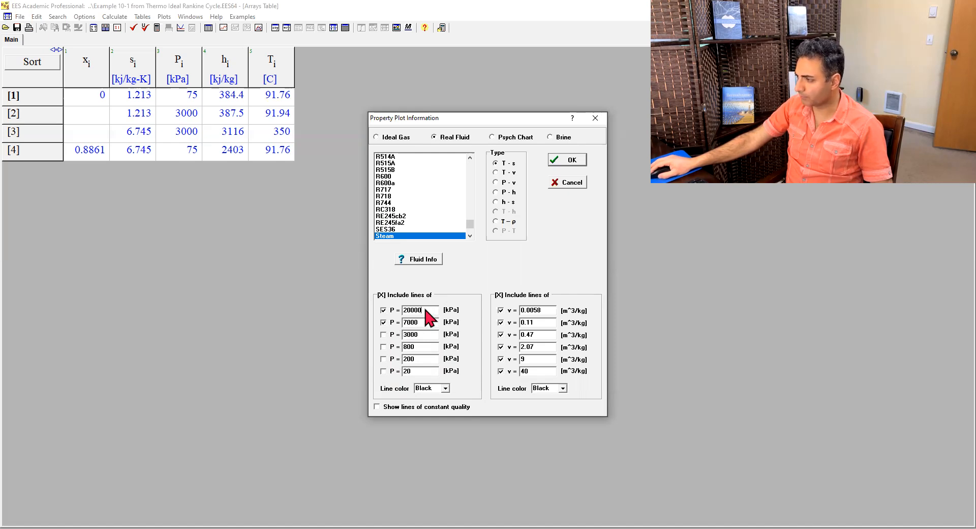
left_click_drag(403, 310, 433, 309)
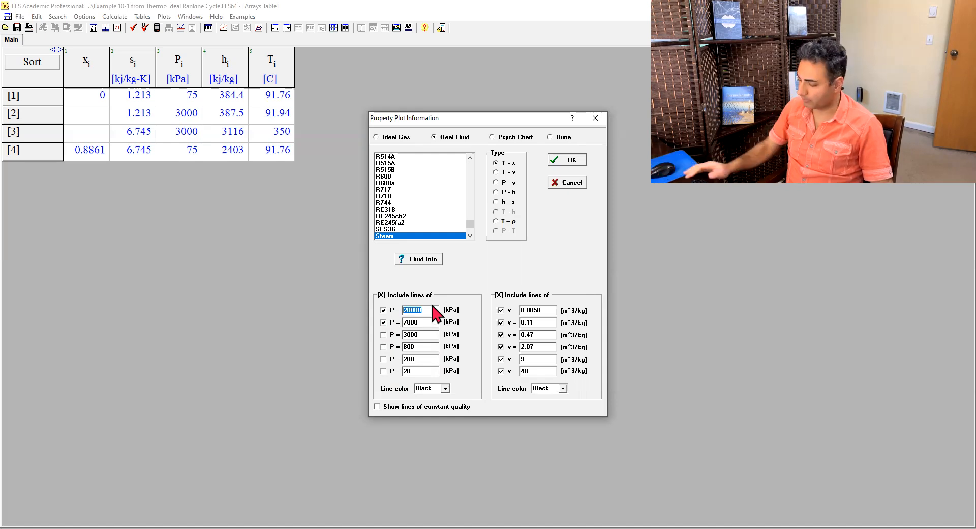
type("75")
left_click_drag(431, 322, 394, 323)
type("3000")
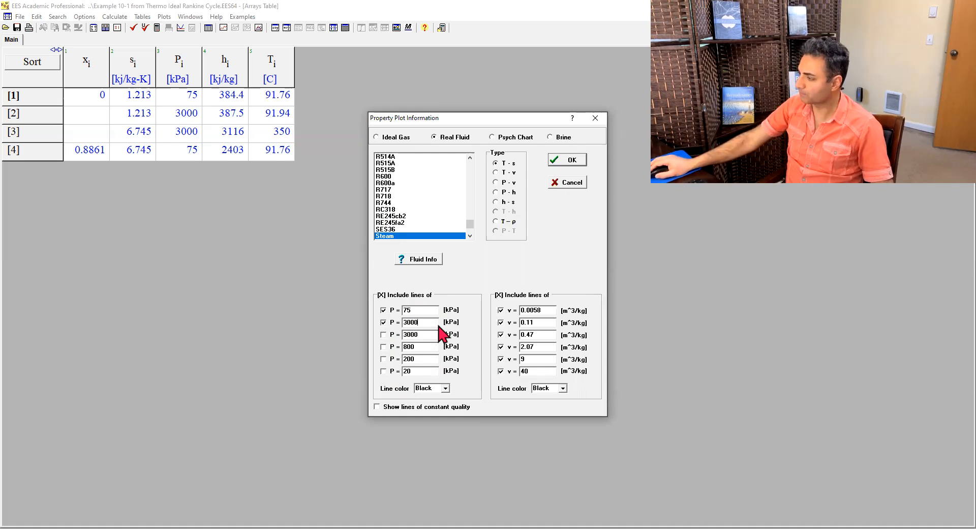
- Exclude all constant specific volume lines and generate the T-s property plot with black pressure lines
left_click(500, 371)
left_click(501, 359)
left_click(500, 347)
left_click(500, 334)
left_click(501, 322)
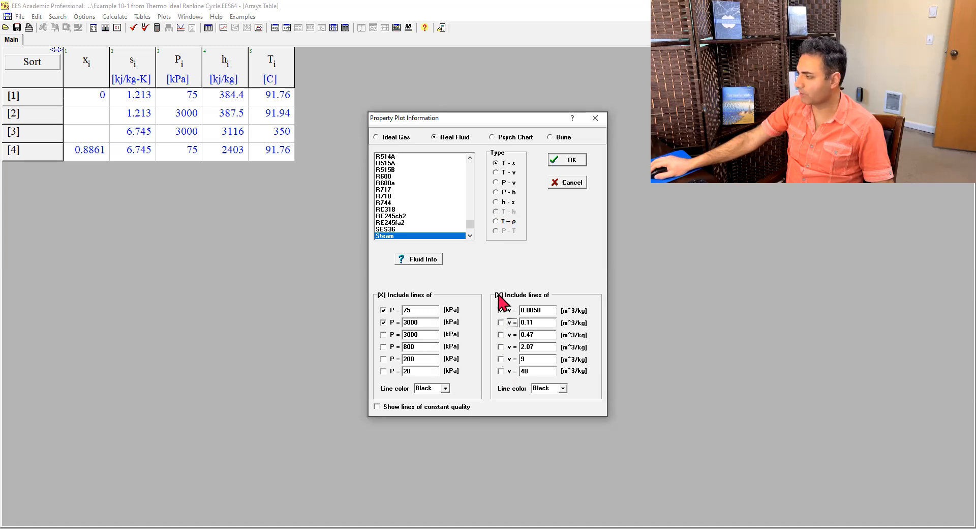
left_click(498, 296)
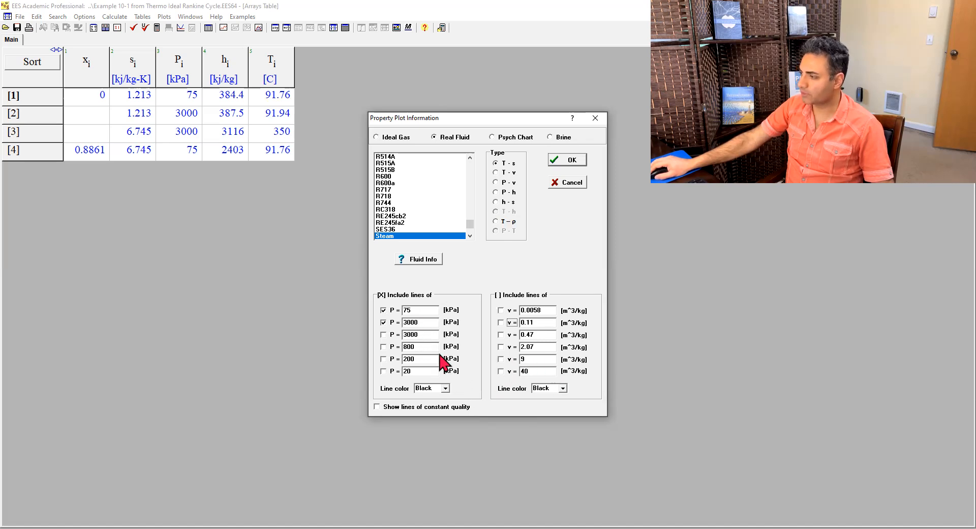
left_click(446, 389)
left_click(446, 389)
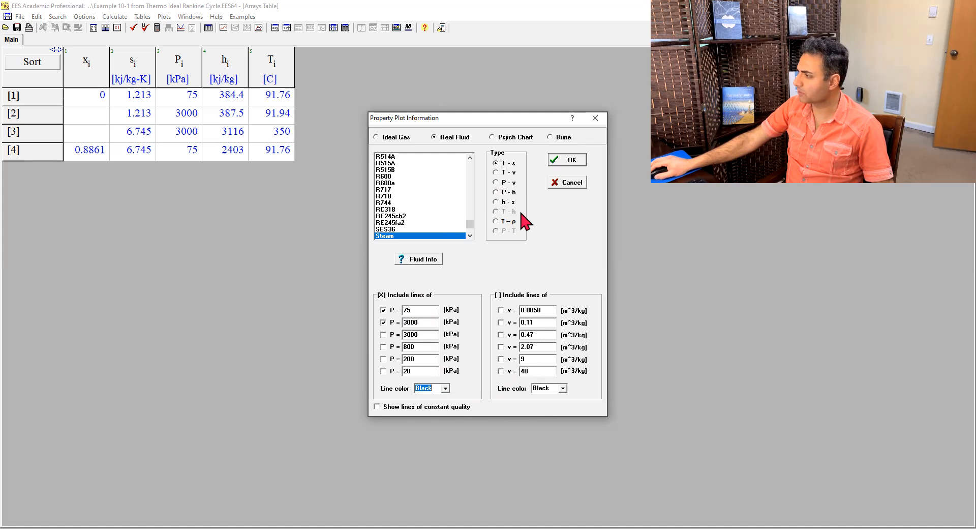
left_click(567, 160)
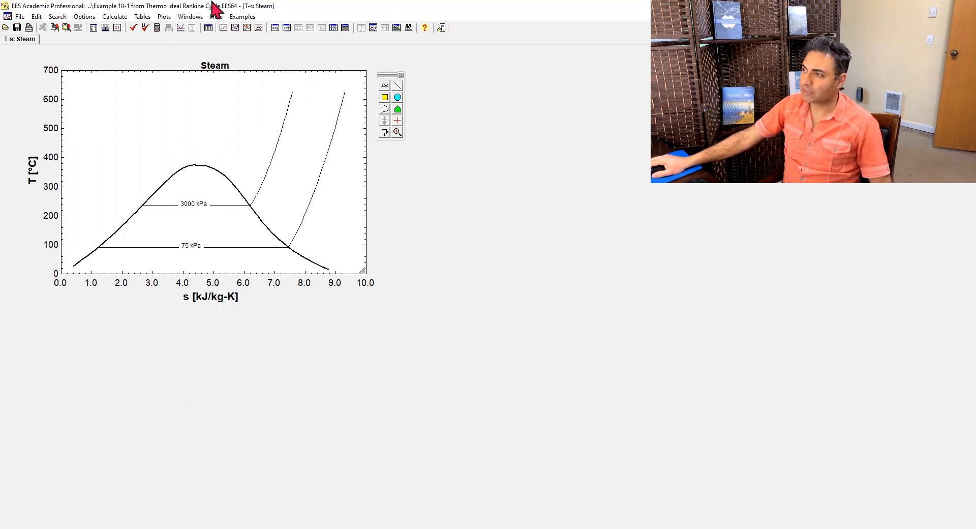
- Set up an overlay on the T-s plot from the Arrays Table, with s[i] on the X-axis and T[i] on the Y-axis
left_click(163, 20)
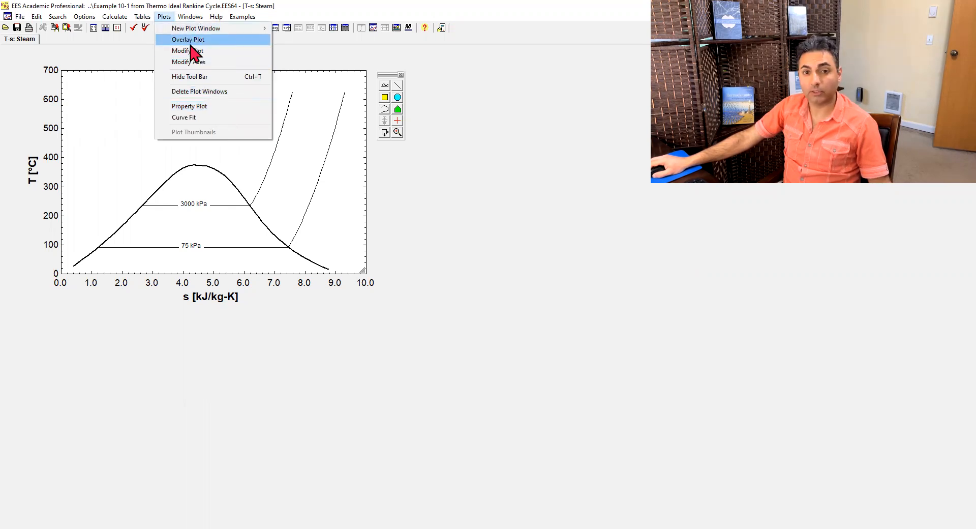
left_click(186, 39)
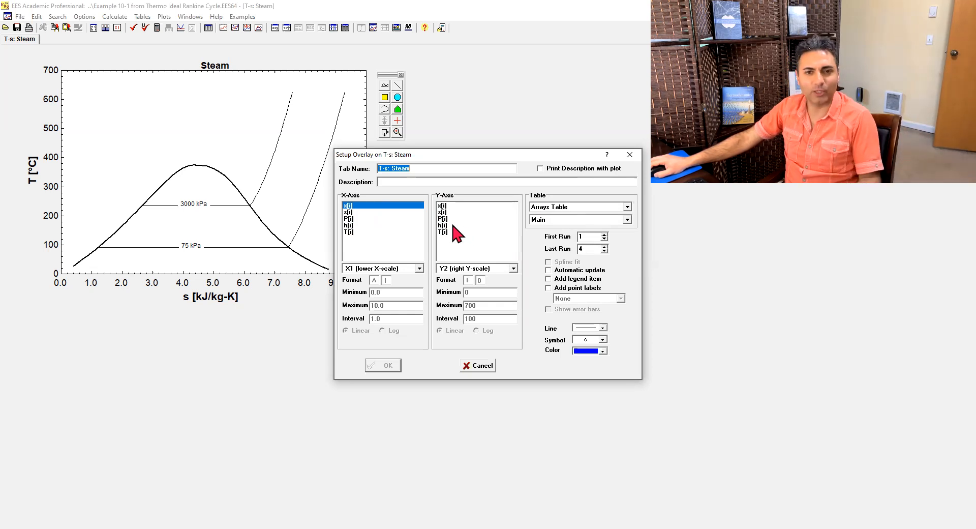
left_click(348, 212)
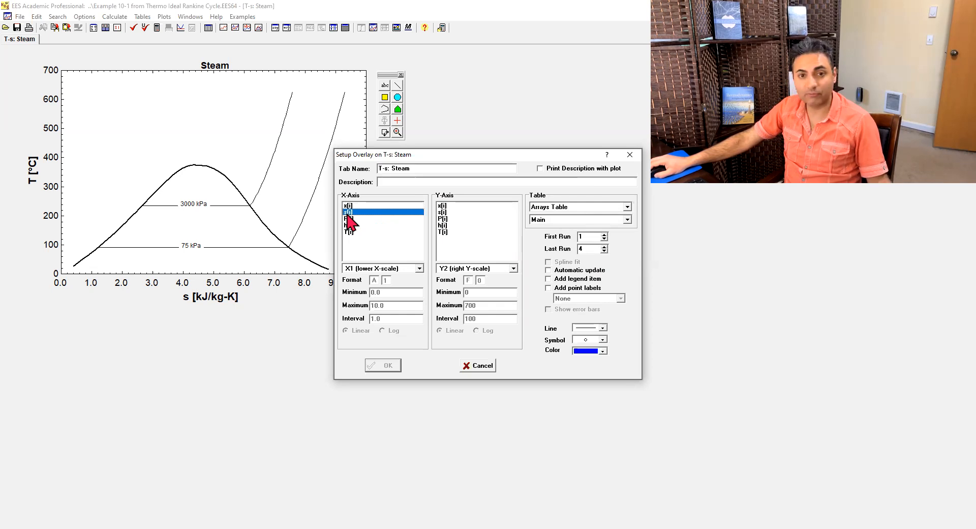
left_click(445, 232)
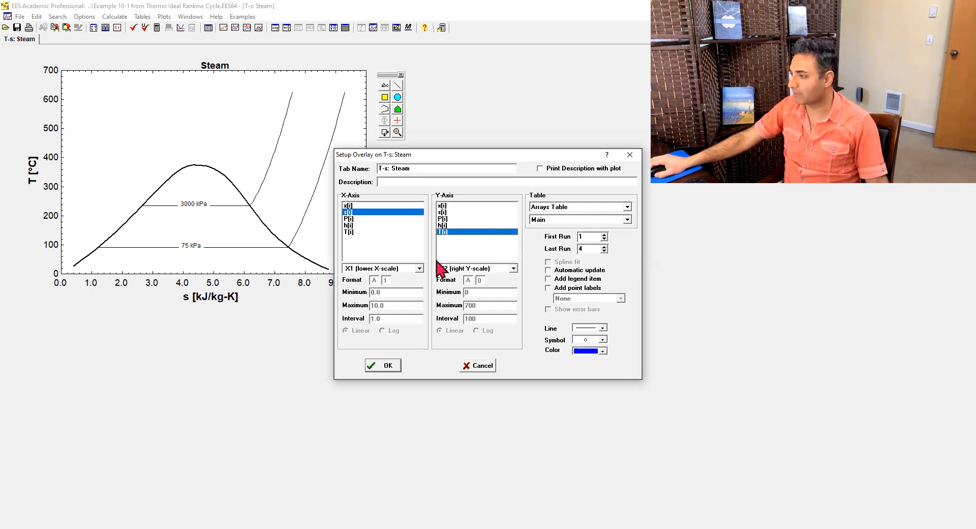
- Format the overlay with red solid-dot symbols and no connecting line, and add it to the T-s diagram
left_click(591, 352)
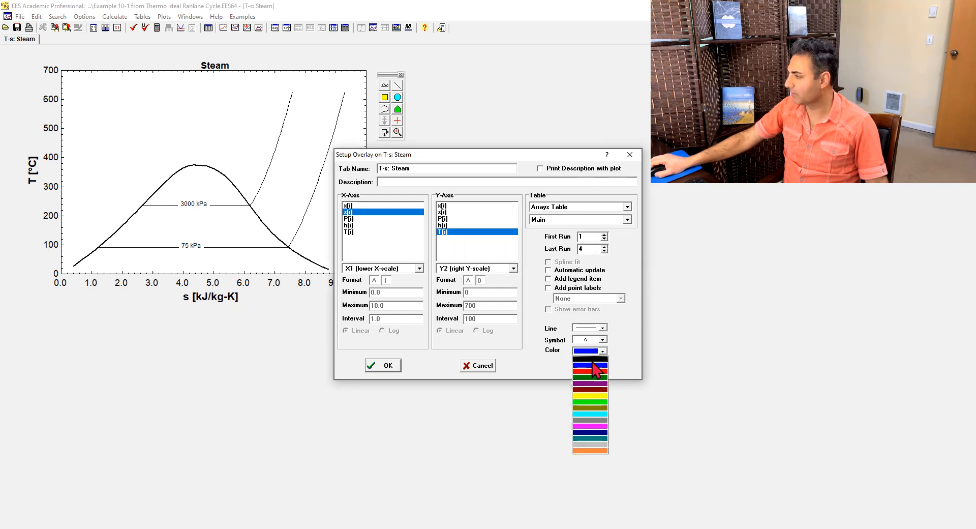
left_click(591, 372)
left_click(590, 340)
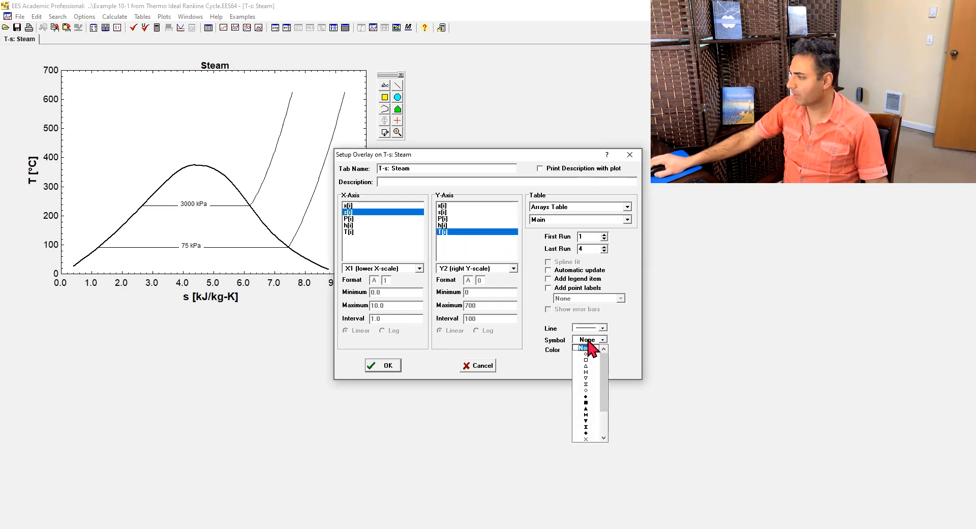
left_click(586, 397)
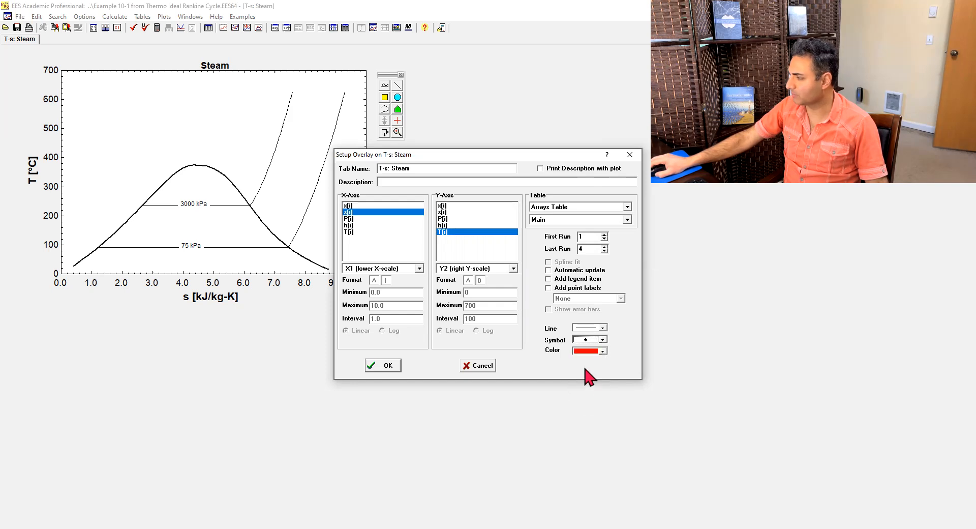
left_click(591, 329)
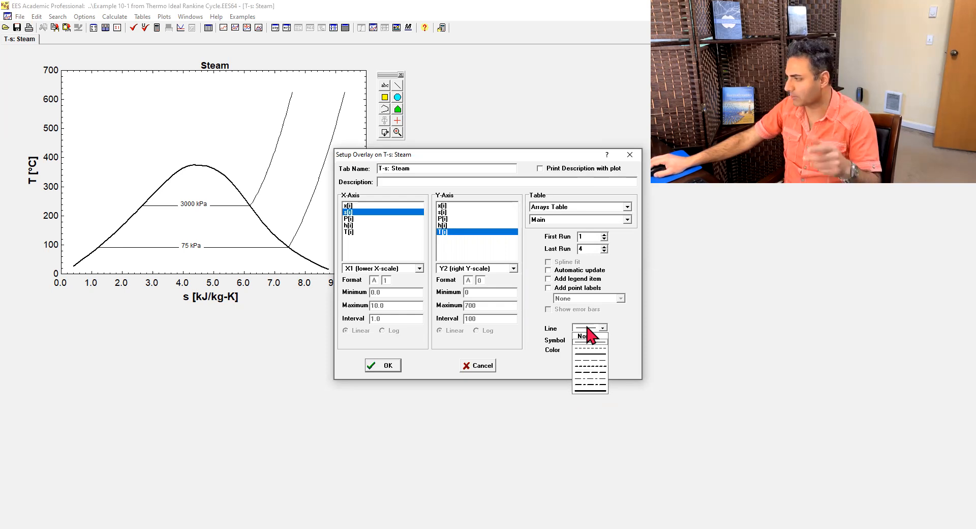
left_click(589, 336)
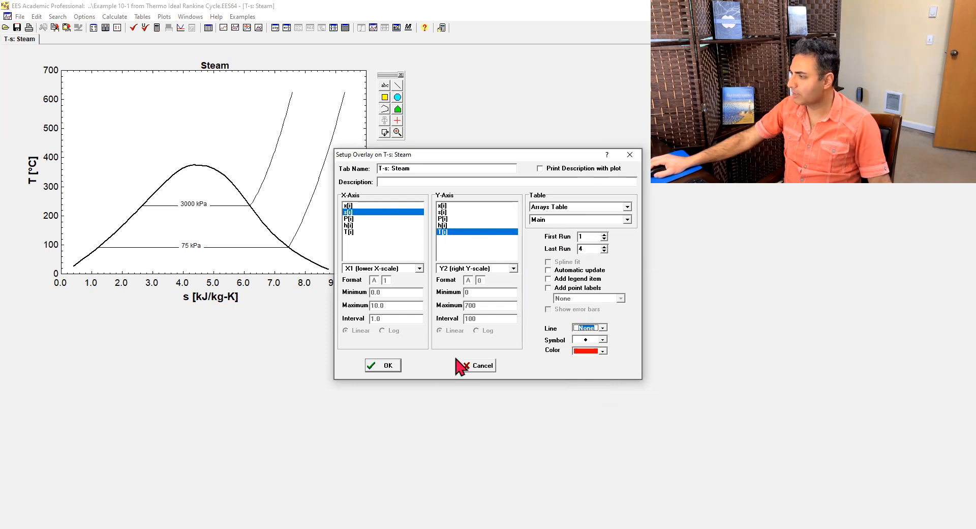
left_click(382, 365)
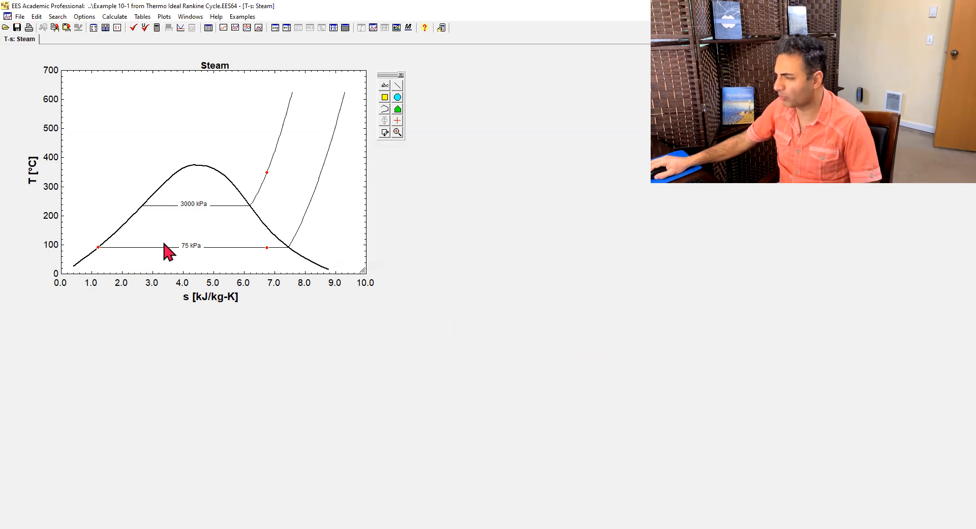
- Enlarge the red symbols of the T[i] versus s[i] overlay to about the middle of the size range
double_click(98, 248)
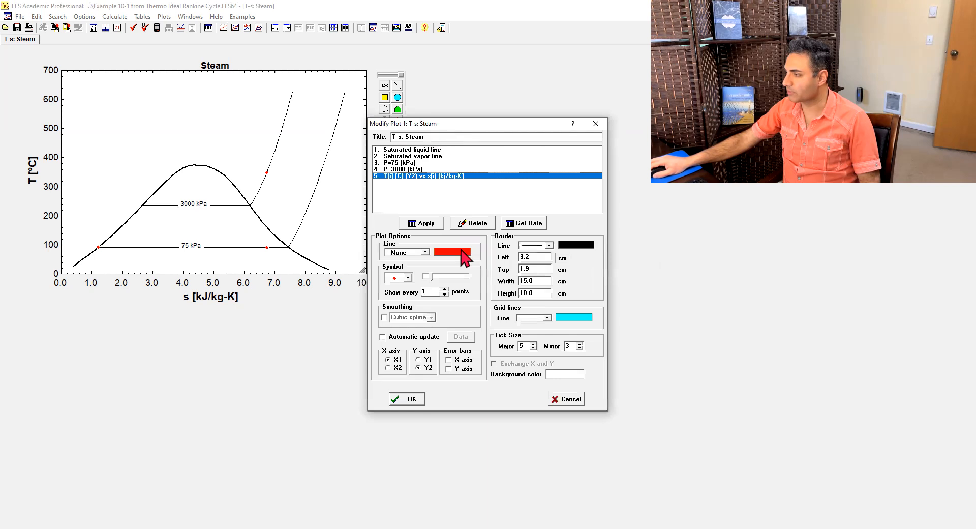
left_click_drag(433, 275, 451, 278)
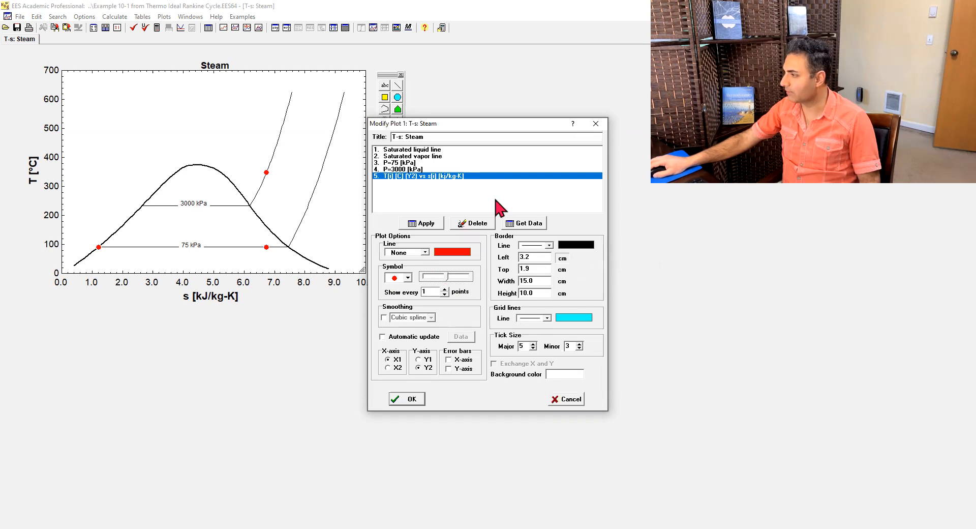
left_click(407, 400)
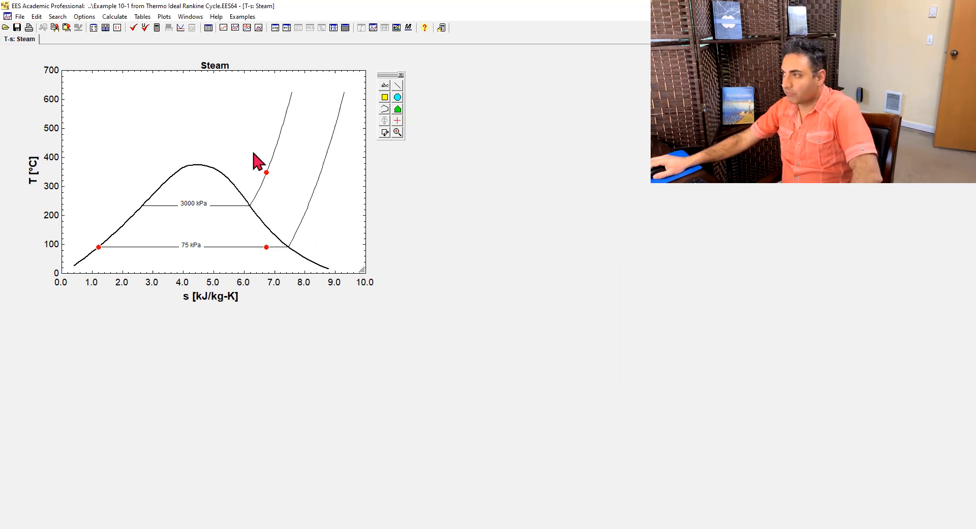
- Review the cycle's state values in the Arrays Table, and return to the maximized T-s plot window
left_click(332, 29)
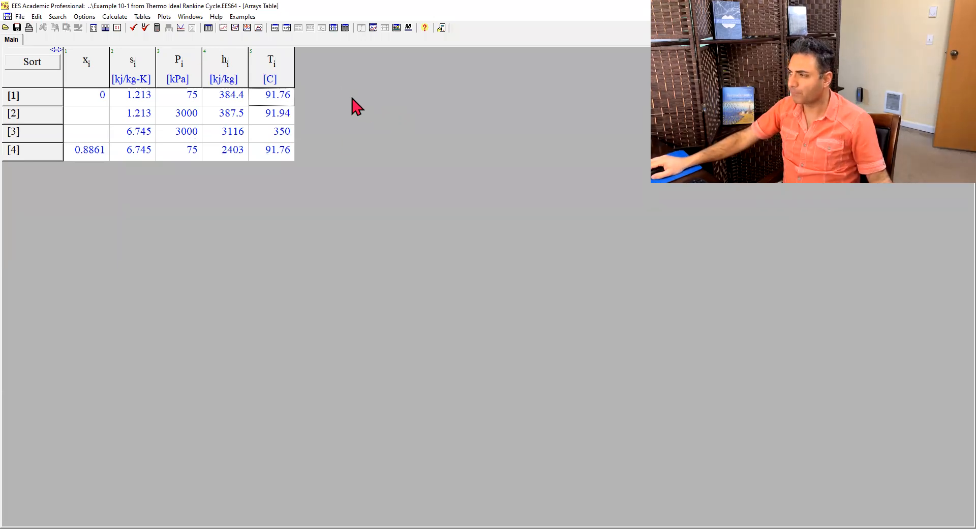
left_click(258, 29)
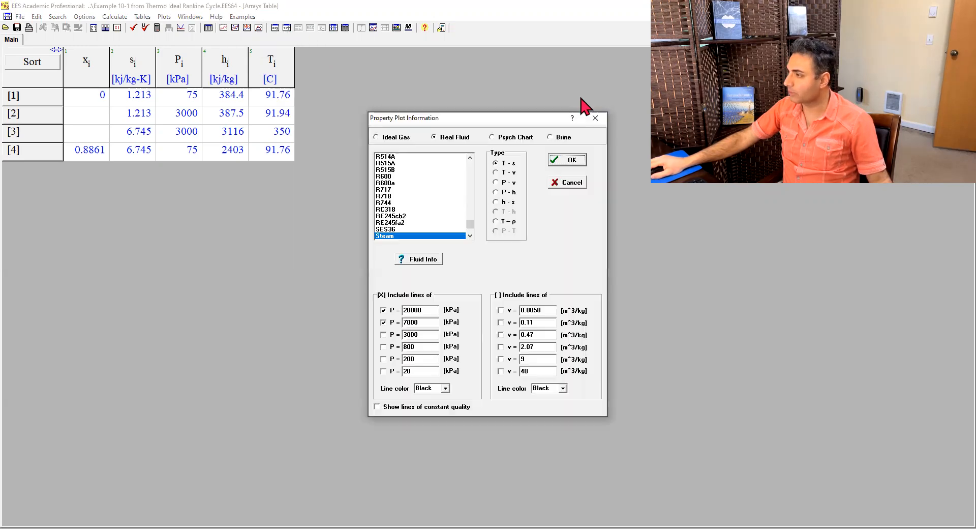
left_click(606, 114)
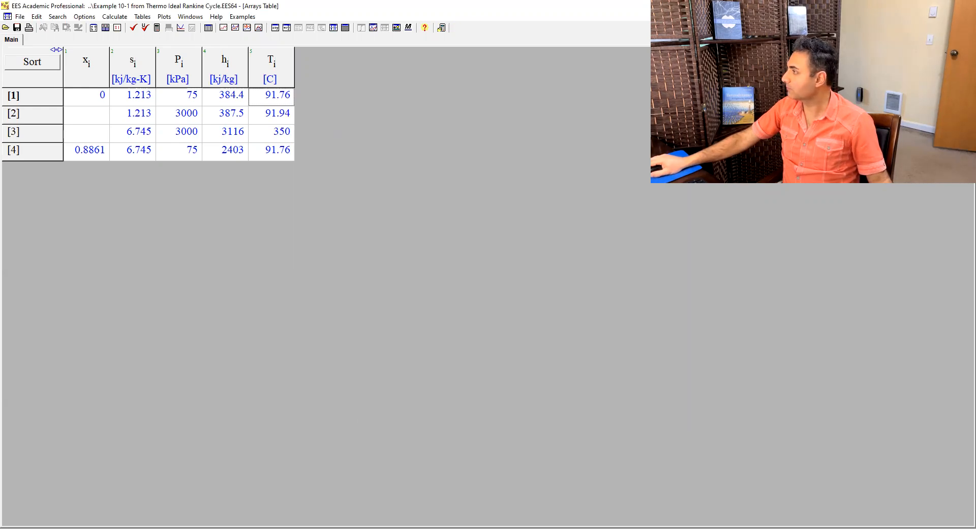
left_click(958, 17)
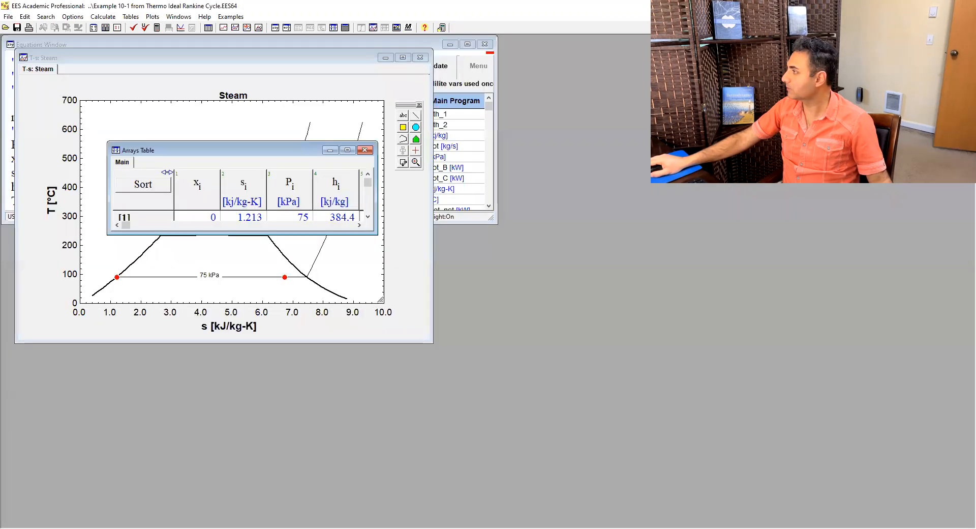
left_click(403, 57)
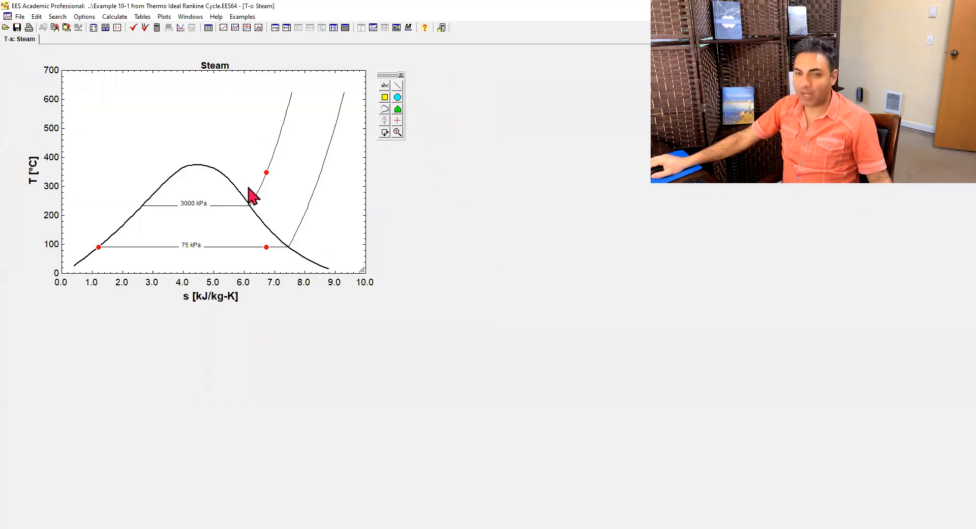
- Add the text label "1,2" to the T-s plot, linked to point 1 of the T[i] versus s[i] overlay
left_click(385, 86)
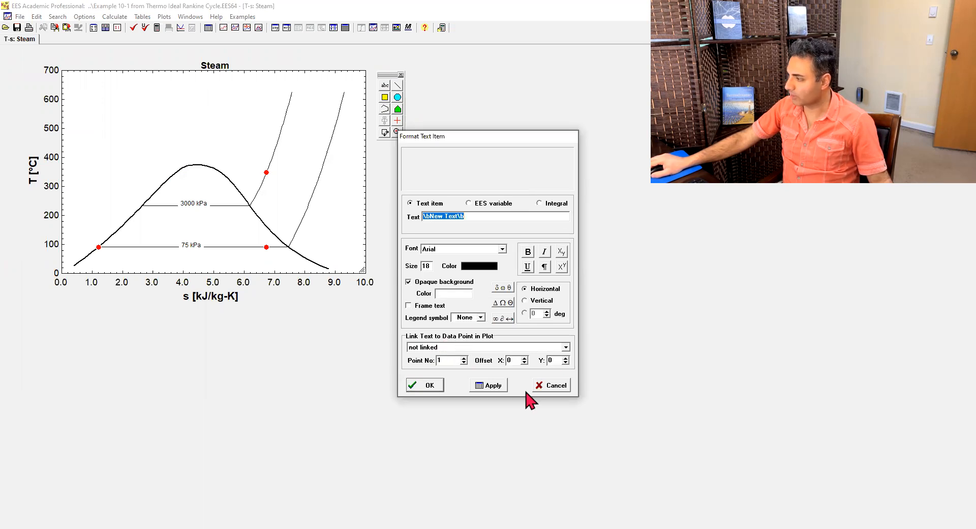
left_click(556, 386)
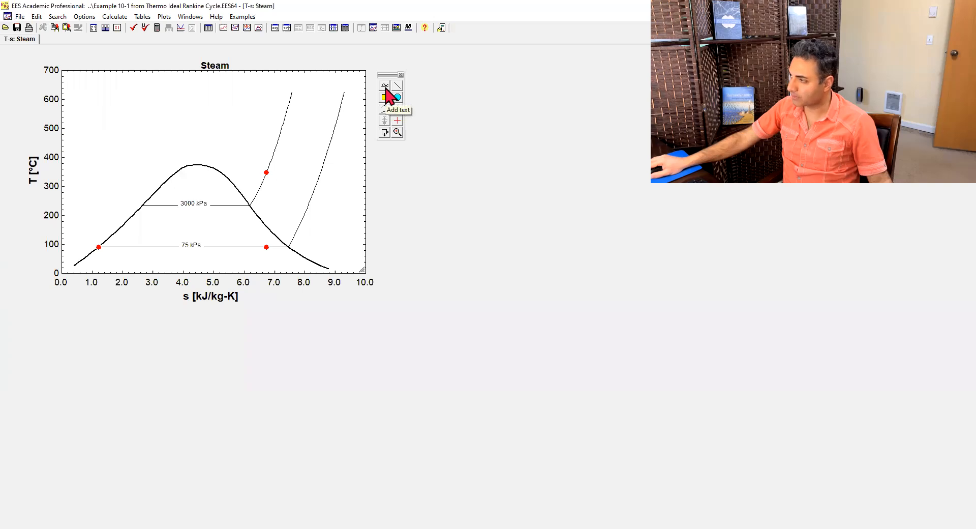
left_click(386, 86)
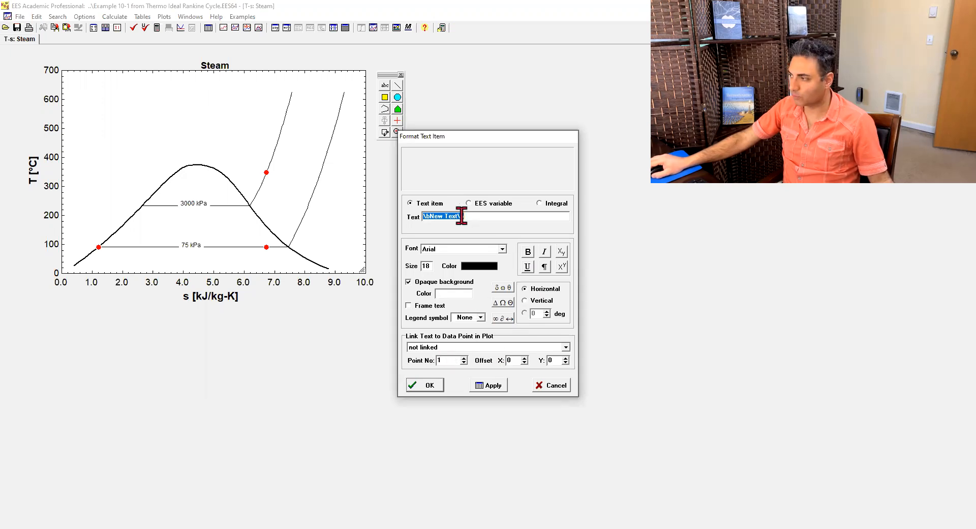
left_click(439, 348)
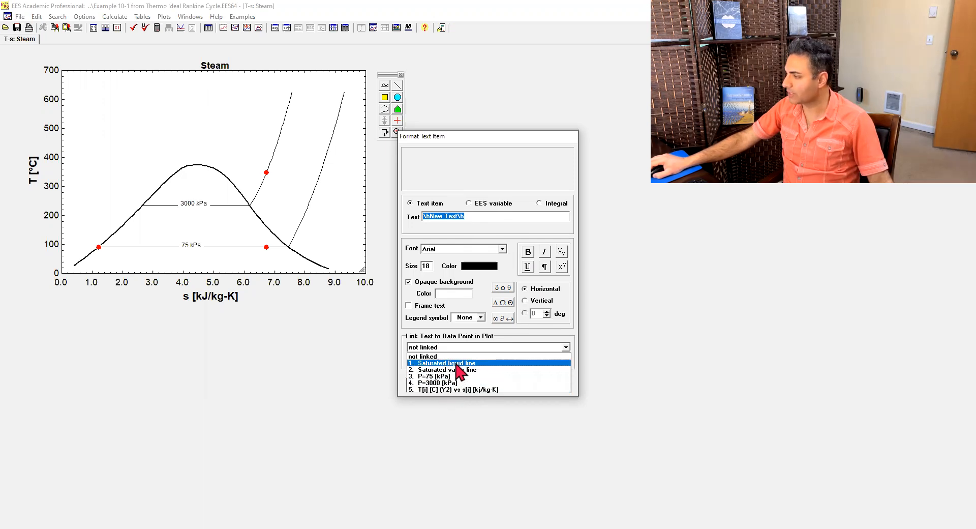
left_click(443, 389)
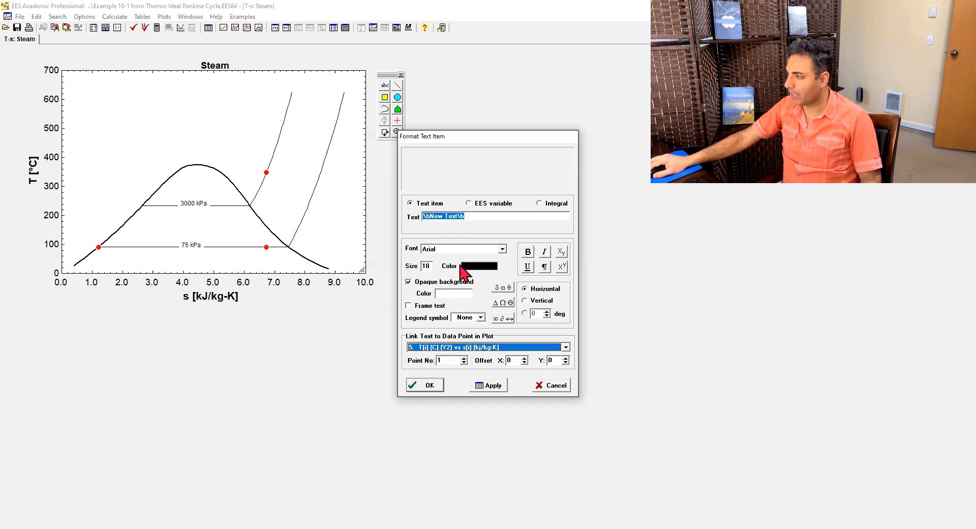
left_click(471, 216)
left_click_drag(471, 216, 407, 216)
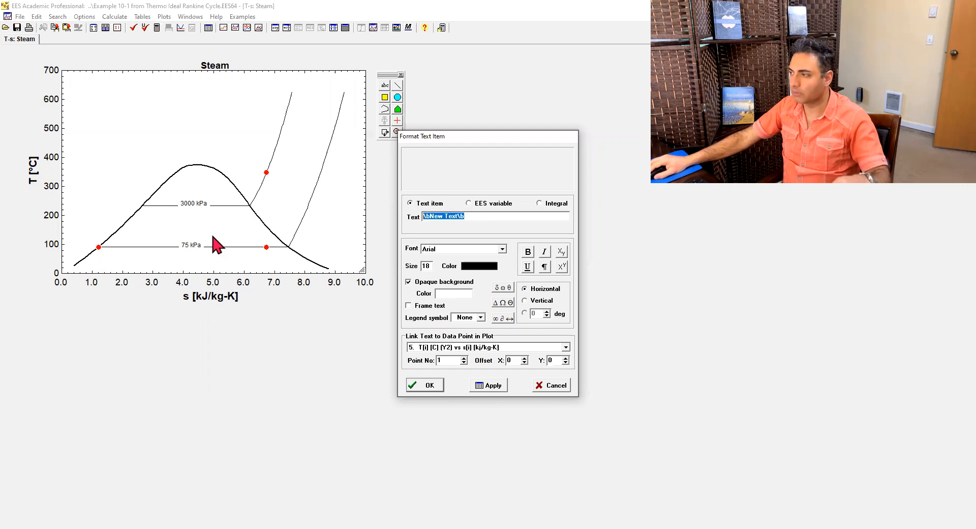
left_click_drag(464, 216, 405, 214)
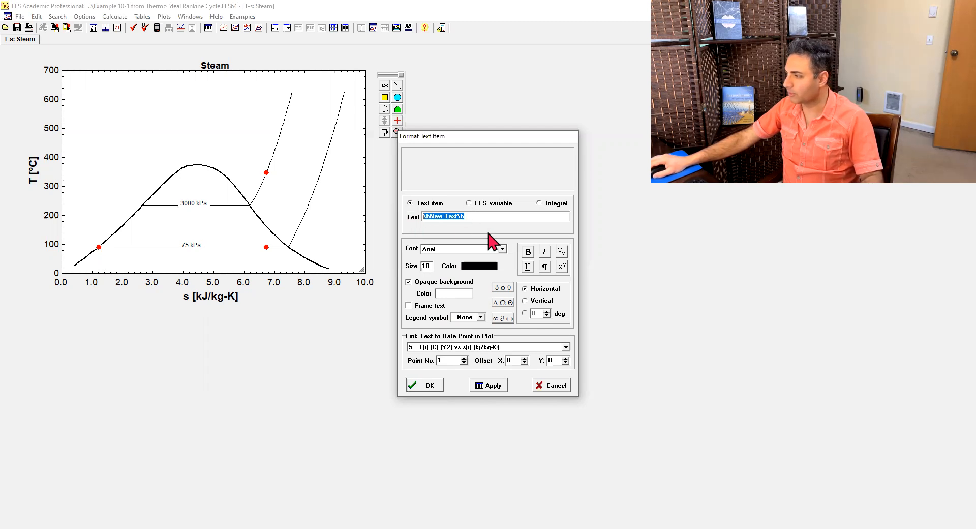
type("1,2")
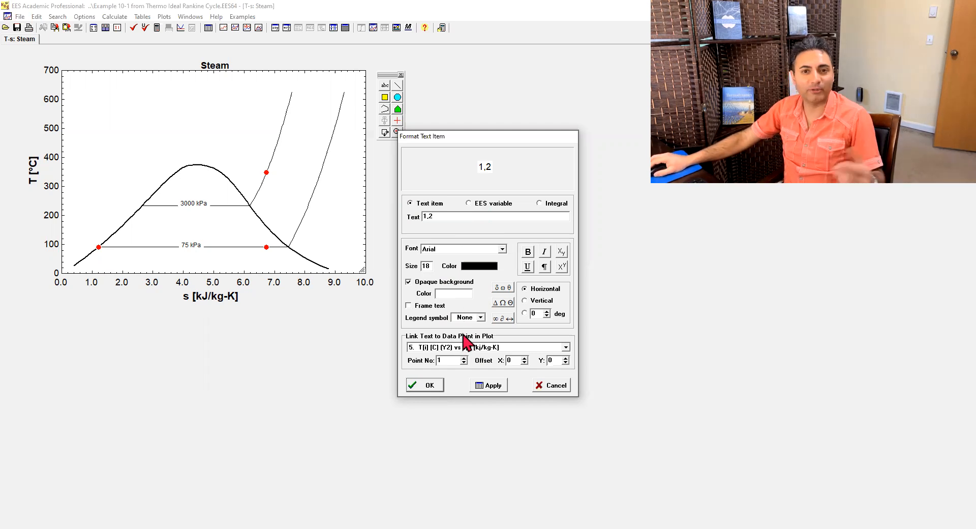
left_click(492, 386)
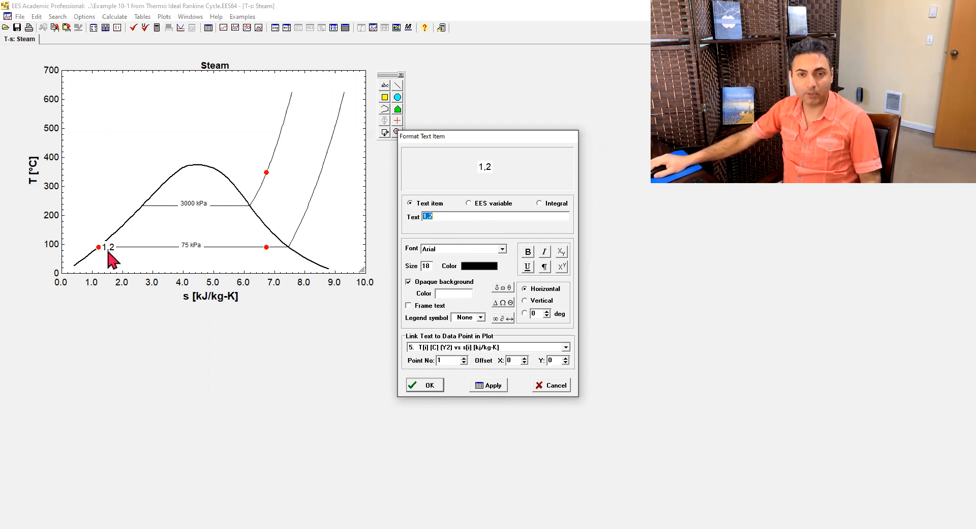
- Add a text label "3" linked to point 3 of the T[i] versus s[i] overlay
left_click(464, 359)
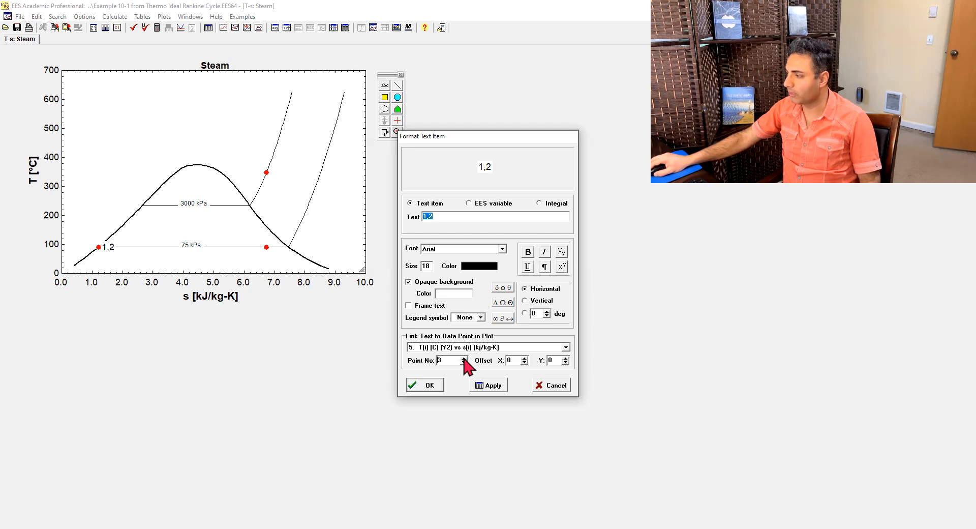
type("3")
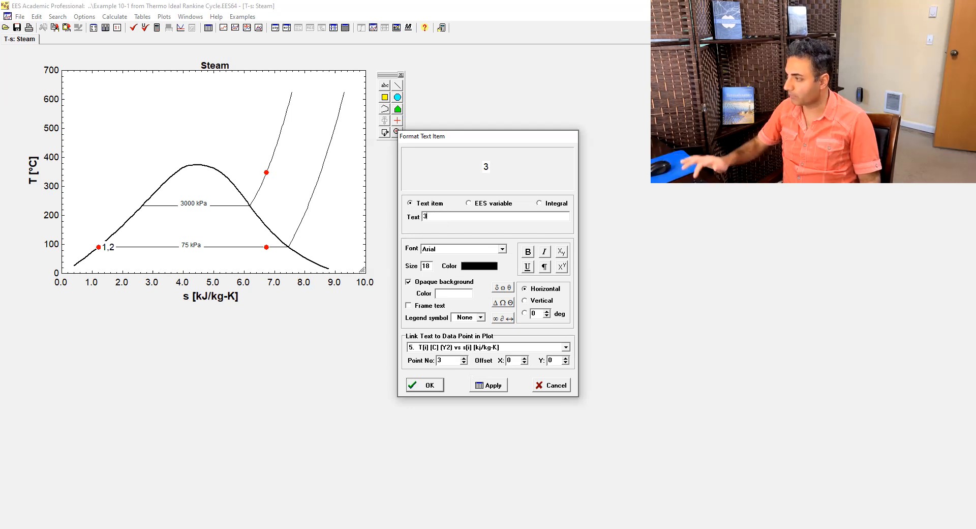
left_click(491, 386)
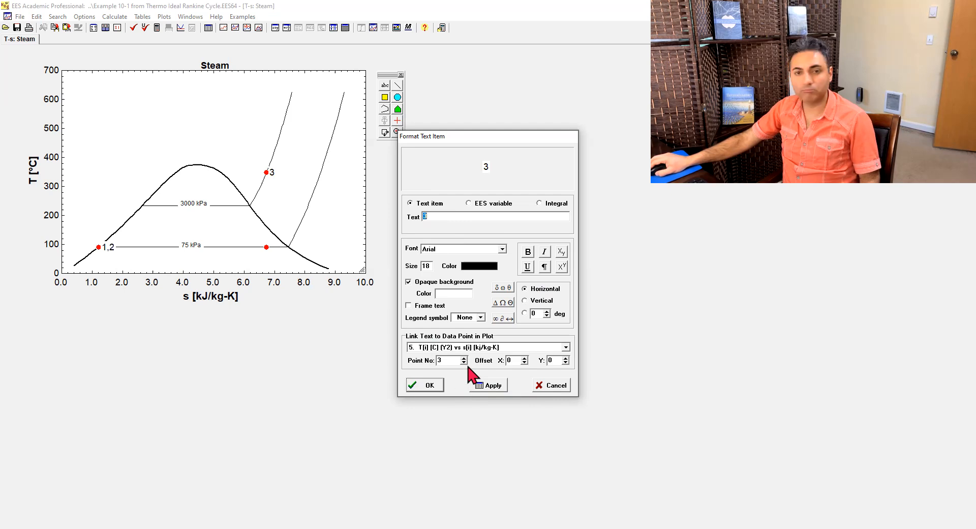
- Add a text label "4" linked to point 4 of the same overlay, and finish adding text items
left_click(447, 360)
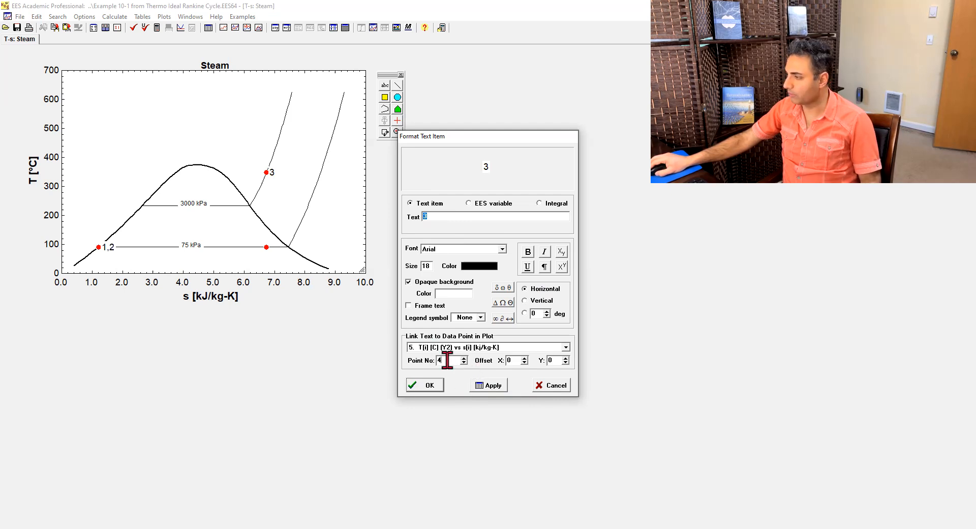
double_click(445, 361)
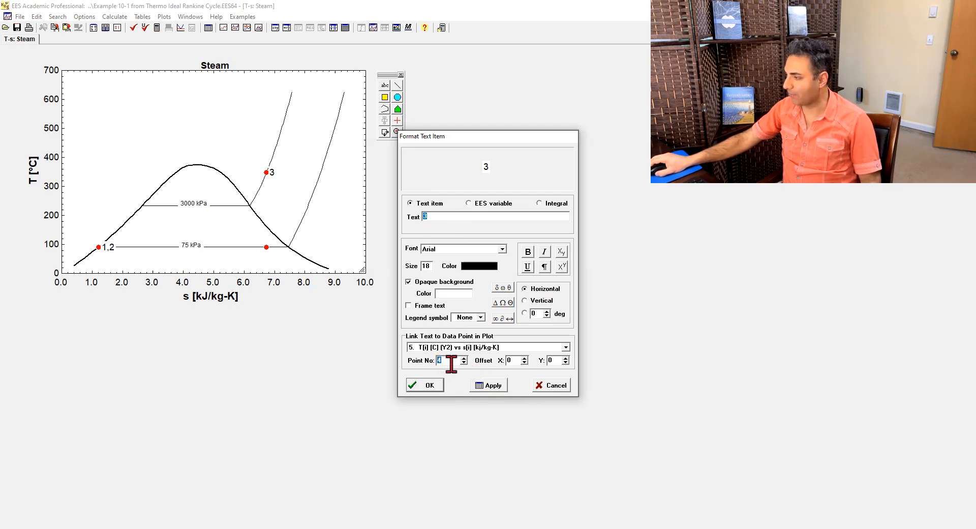
left_click(436, 216)
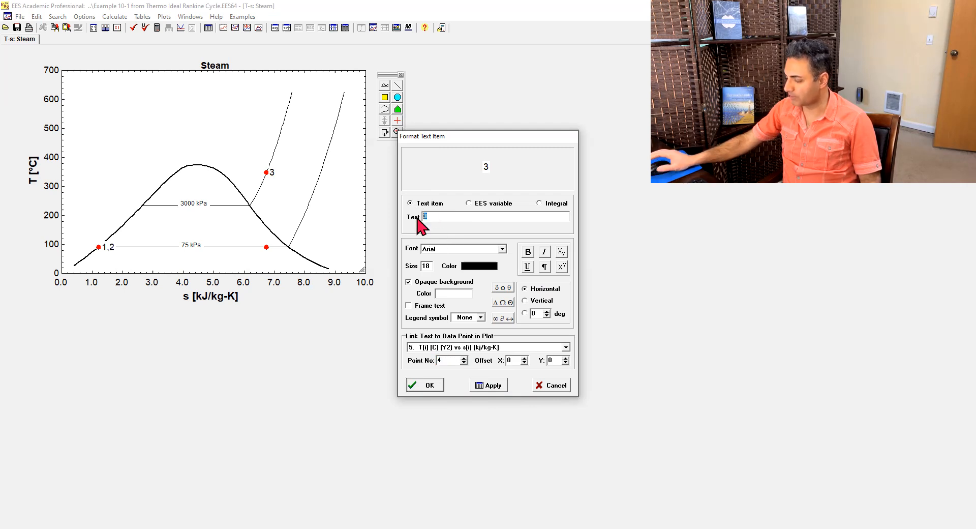
type("4")
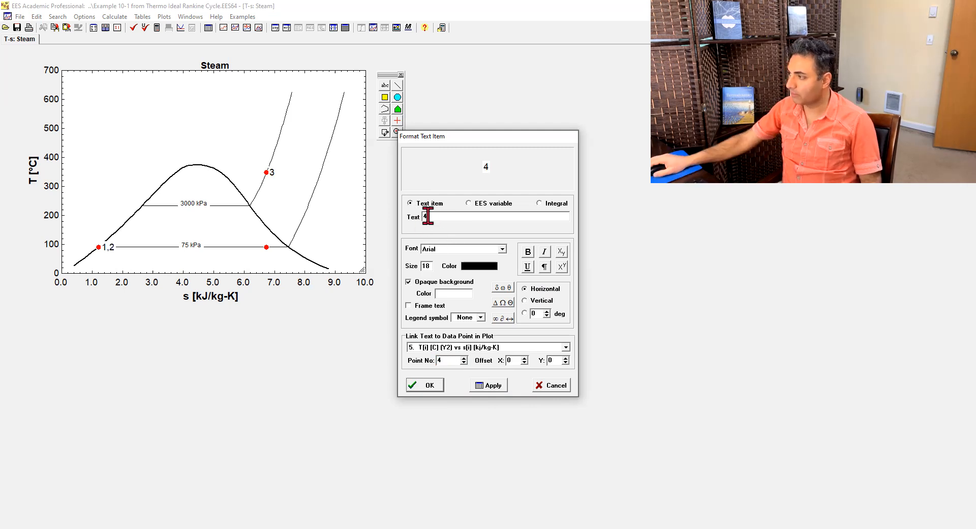
left_click(491, 386)
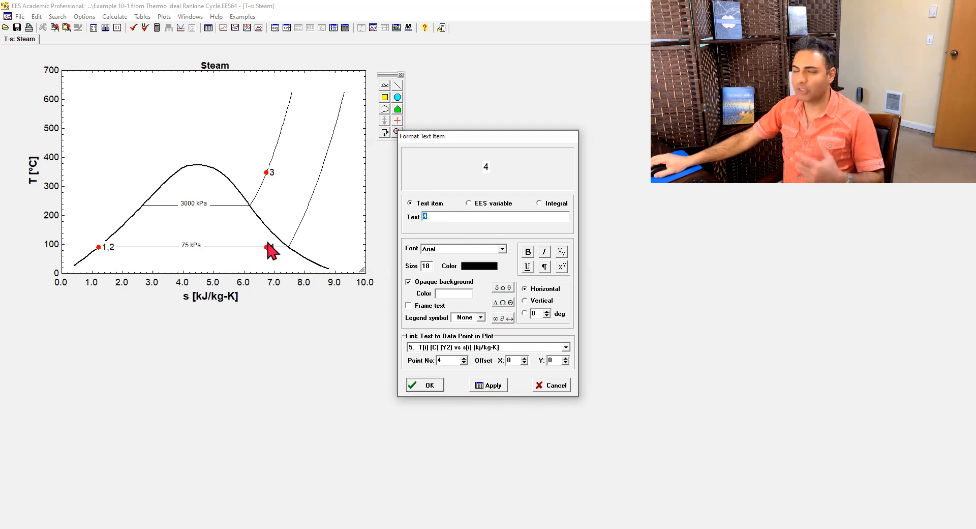
left_click(420, 387)
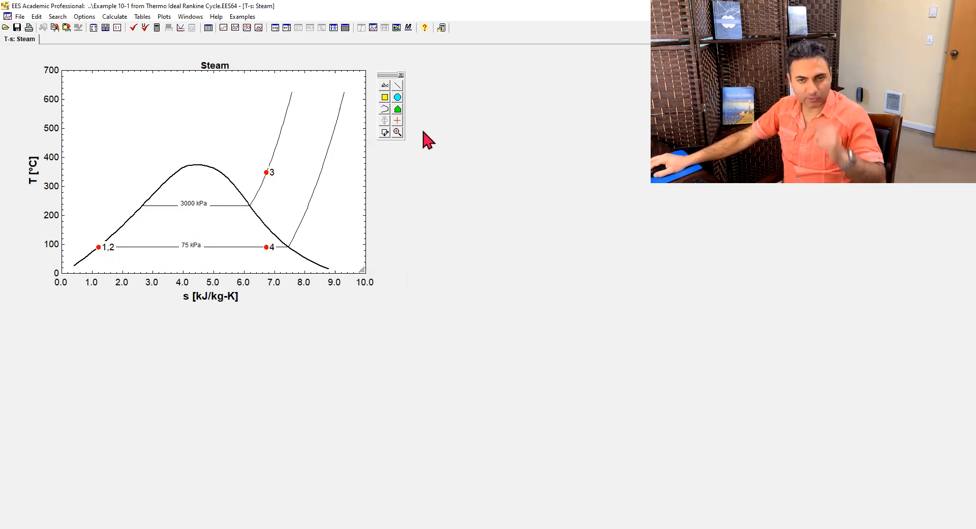
- Draw a straight vertical line from state point 3 down to state point 4 on the T-s plot
left_click(395, 84)
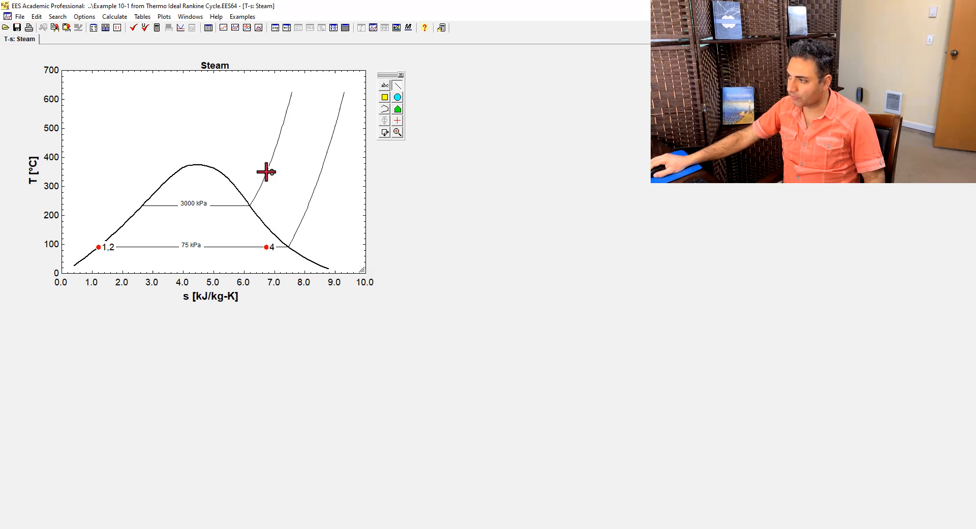
left_click_drag(265, 172, 265, 246)
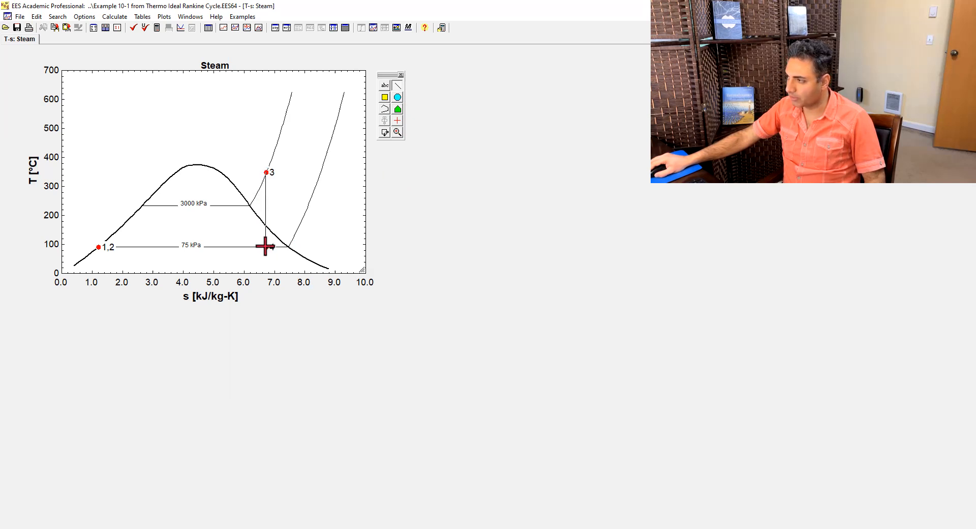
left_click_drag(264, 246, 265, 247)
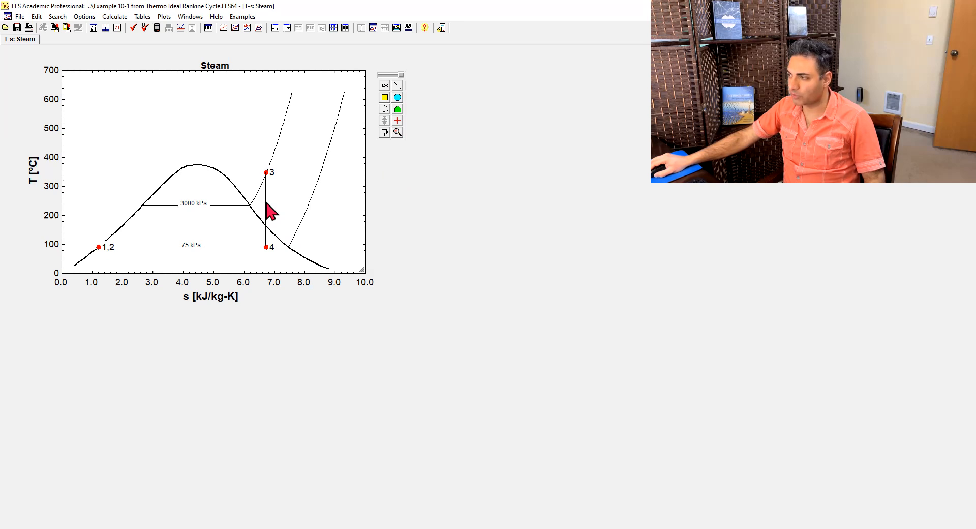
- Give the line between states 3 and 4 the last arrow type, with an open arrowhead, and a red color
right_click(266, 202)
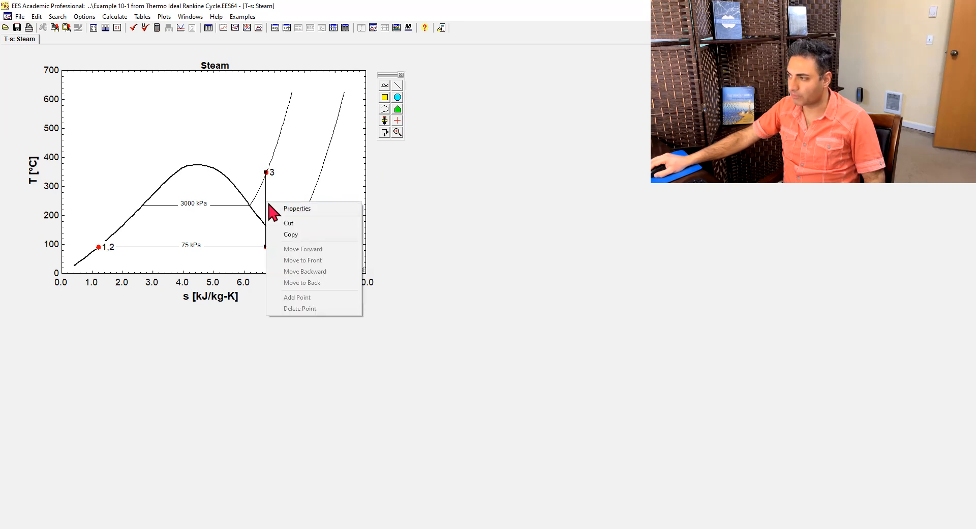
left_click(299, 209)
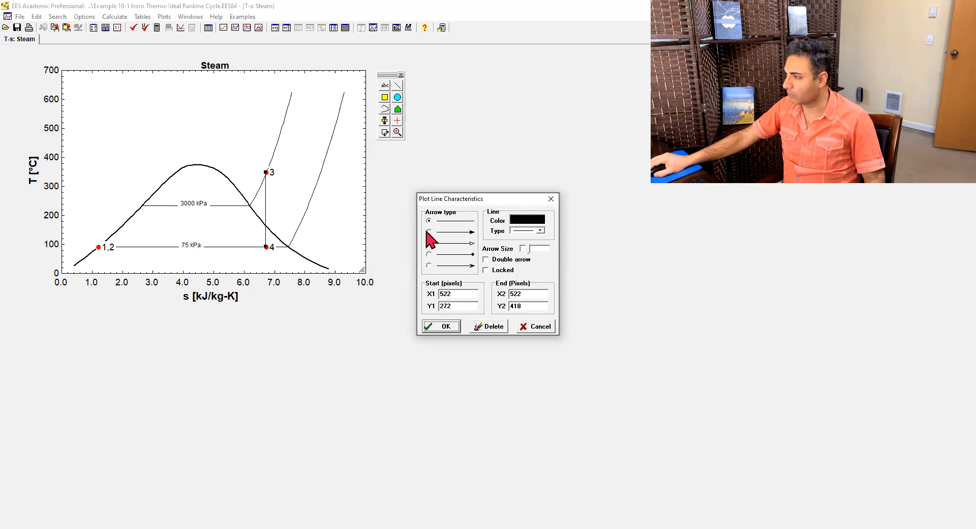
left_click(429, 265)
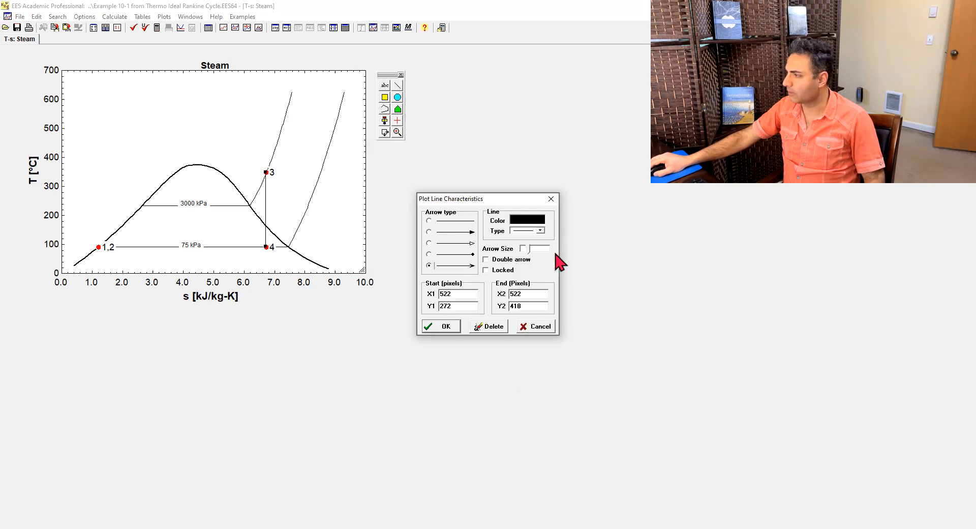
left_click(527, 219)
left_click(526, 259)
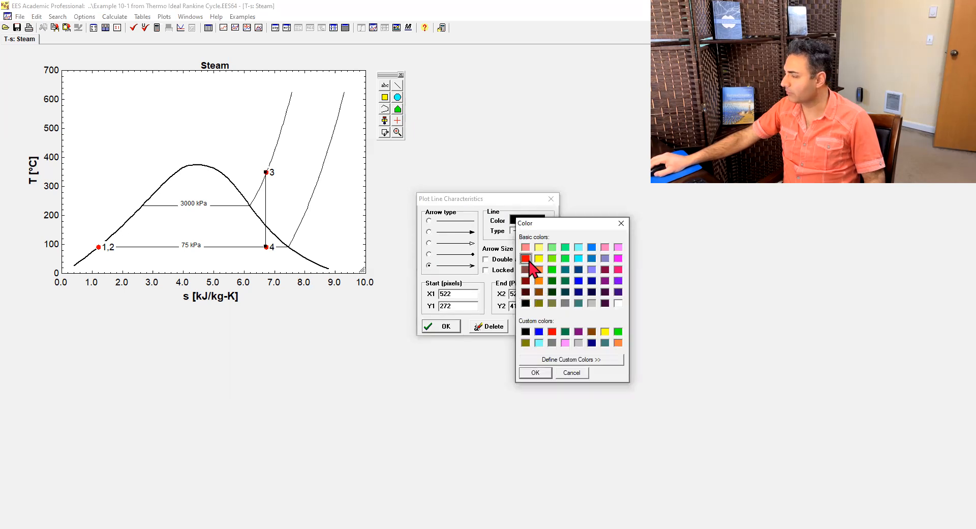
left_click(540, 373)
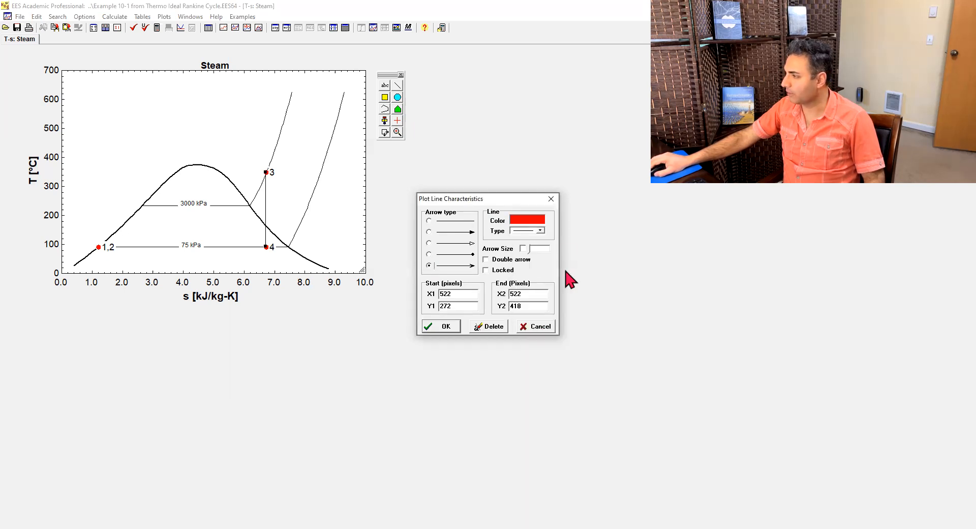
- Set a thicker solid line type and a larger arrow size for the line from state 3 to 4, and apply the changes
left_click(542, 232)
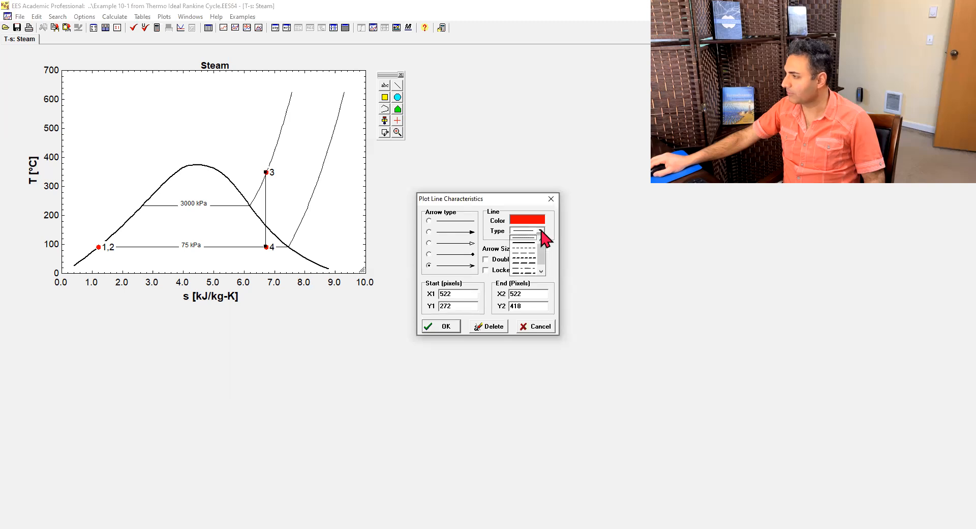
left_click(531, 251)
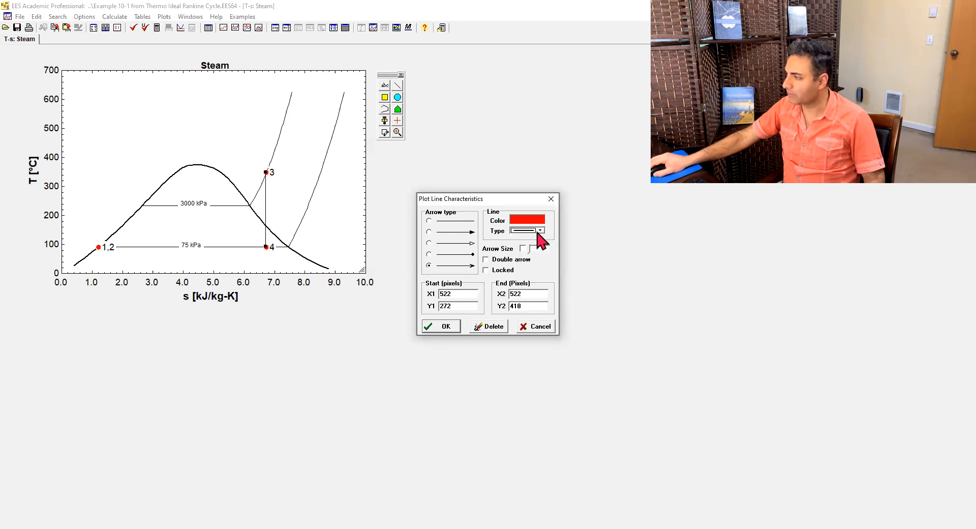
left_click(530, 248)
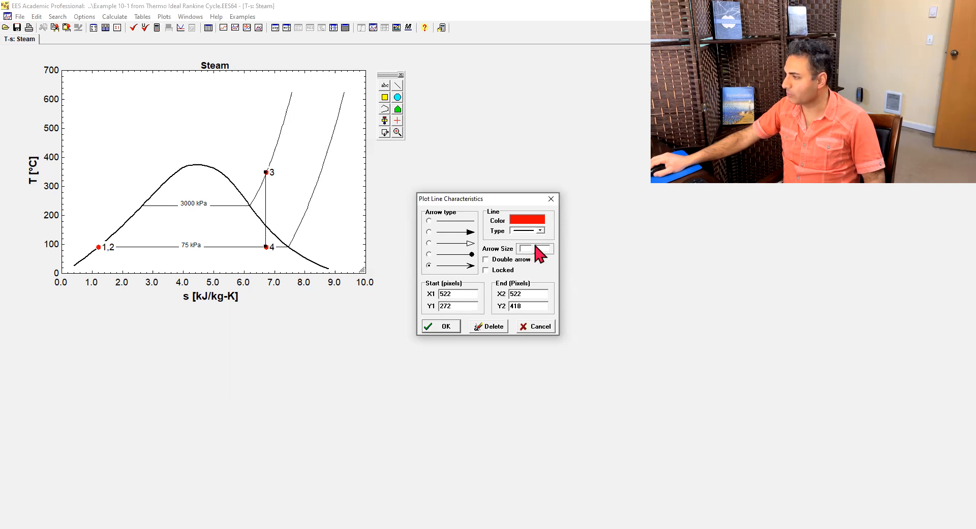
left_click(445, 328)
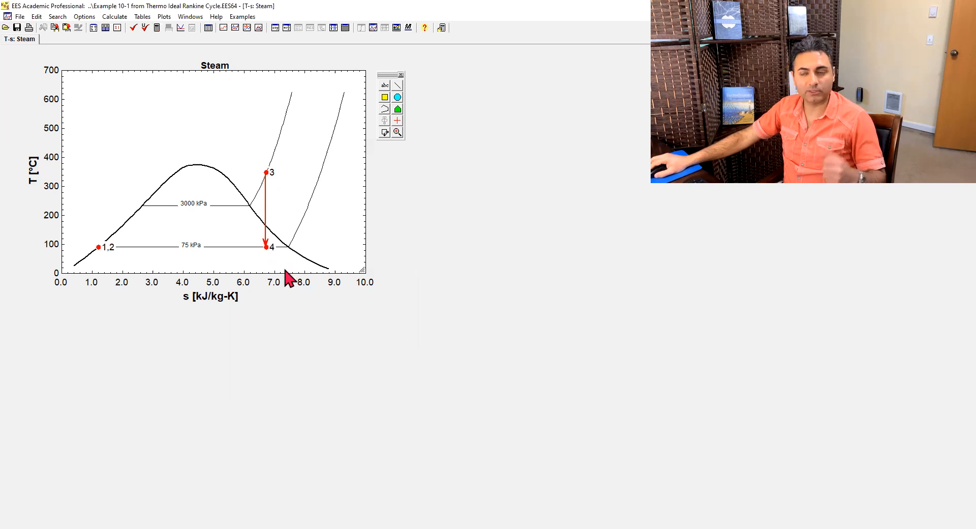
- Draw a horizontal line along the 75 kPa isobar from state point 4 to the point labeled 1,2
left_click(398, 85)
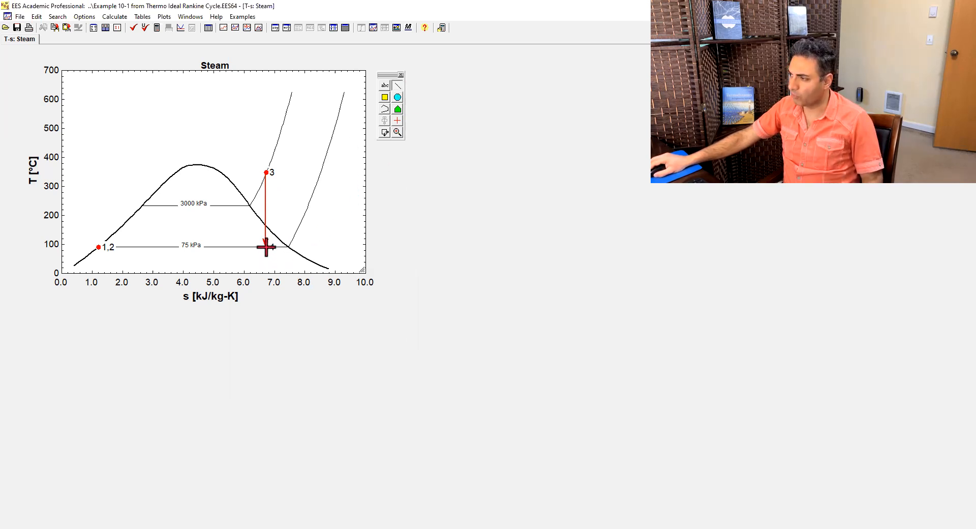
left_click_drag(266, 247, 97, 247)
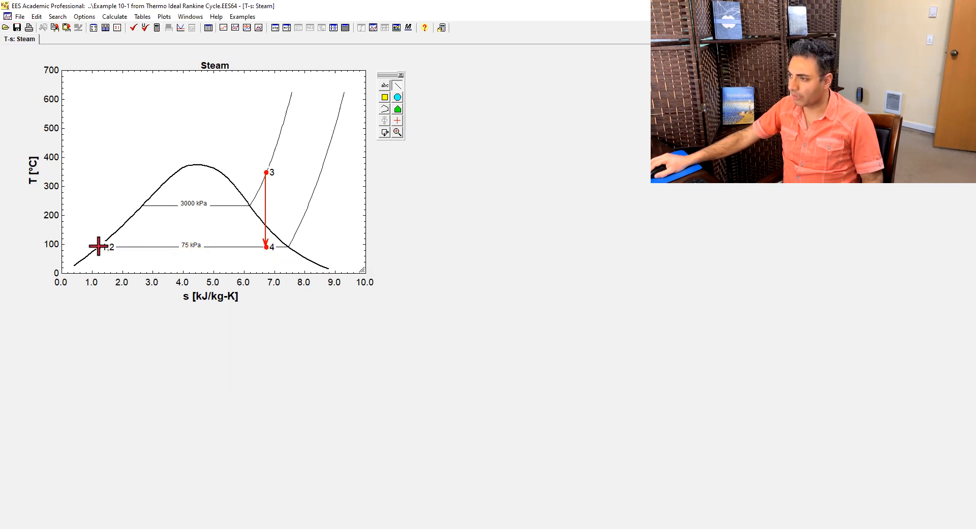
left_click_drag(98, 247, 98, 247)
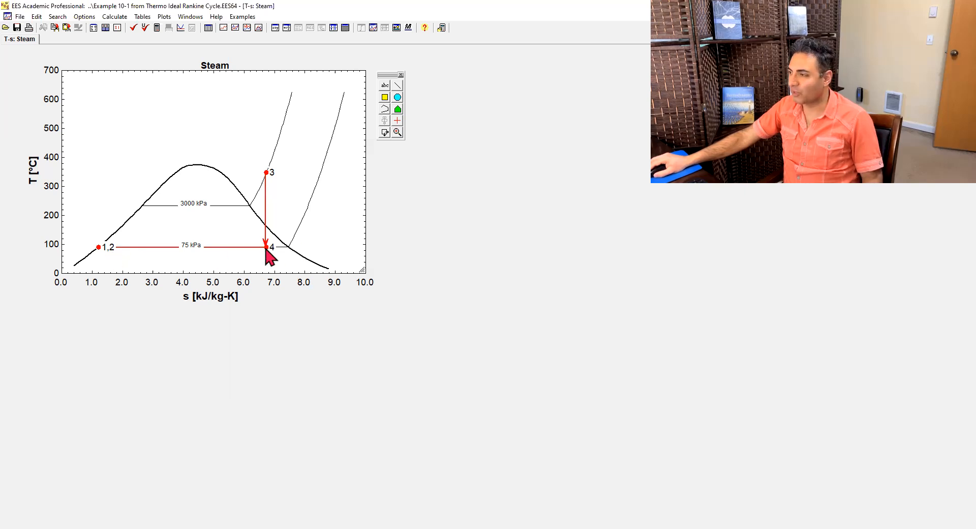
- Draw a red arrow line along the 75 kPa isobar from state point 4 to just short of the pressure label
left_click(397, 86)
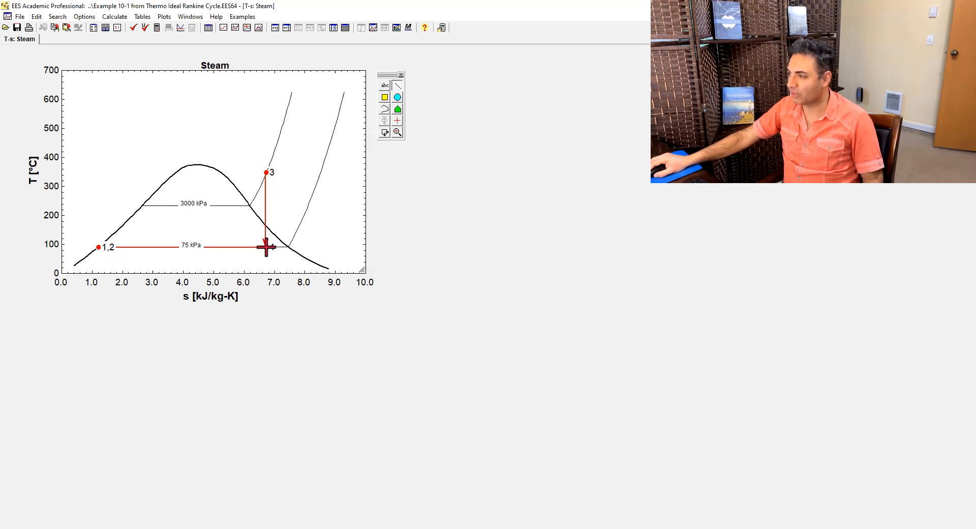
left_click_drag(266, 246, 207, 247)
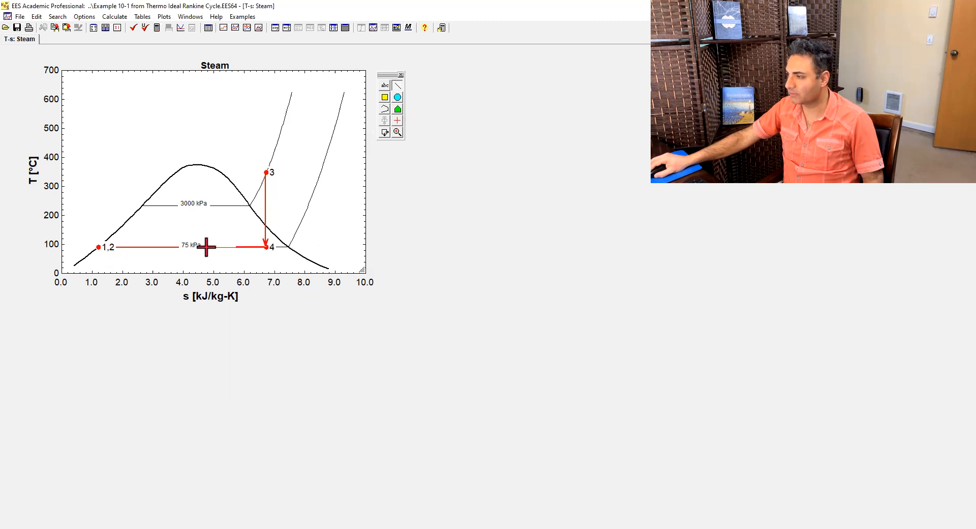
left_click_drag(207, 247, 205, 247)
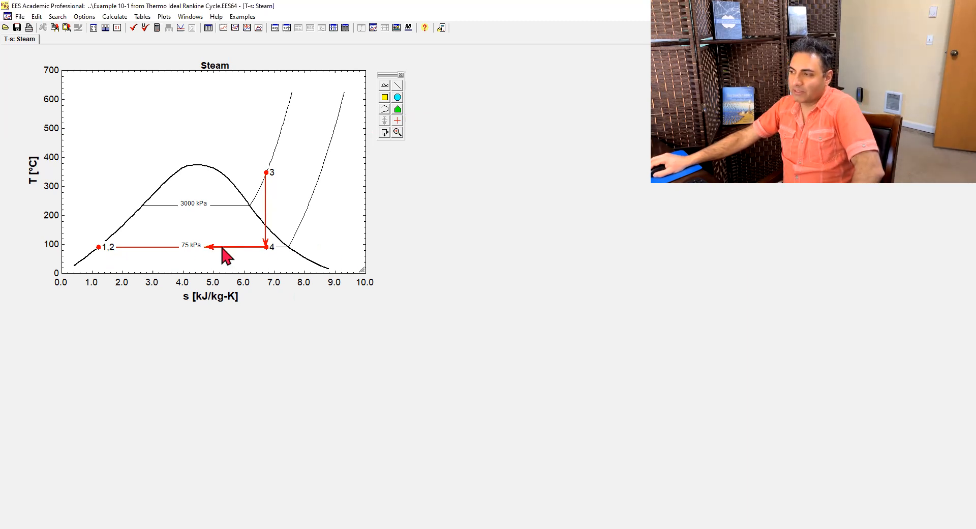
- Draw red arrows from state 1,2 up the saturated liquid line to 3000 kPa and across the 3000 kPa isobar to the saturated vapor line
left_click(397, 85)
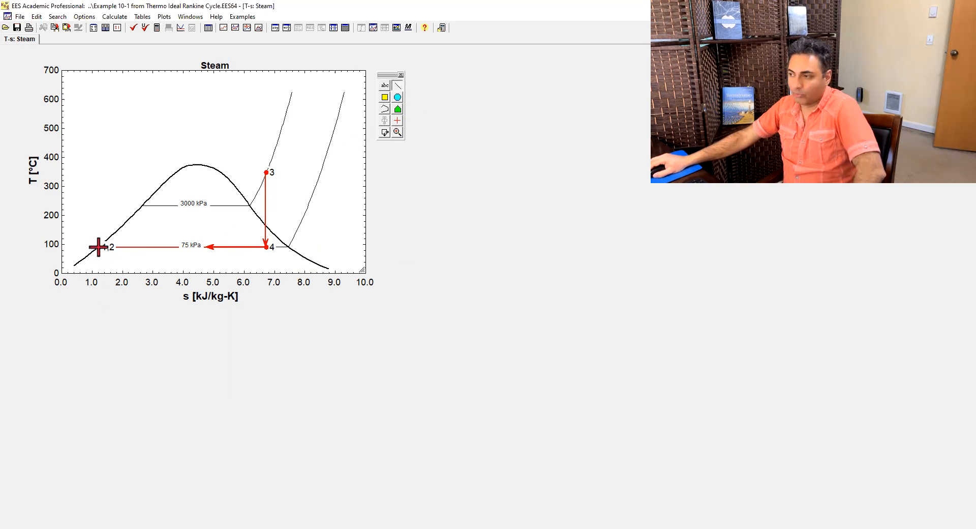
left_click_drag(98, 247, 140, 207)
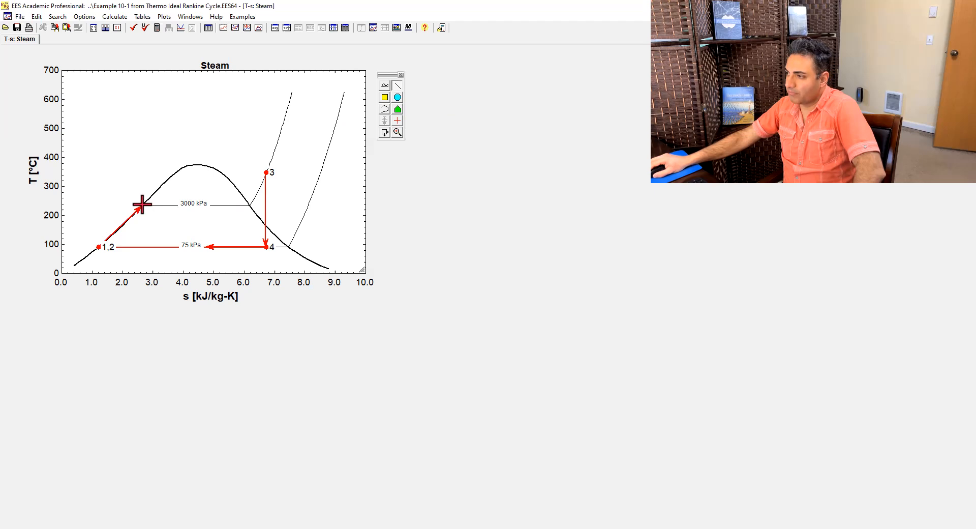
left_click_drag(140, 204, 249, 205)
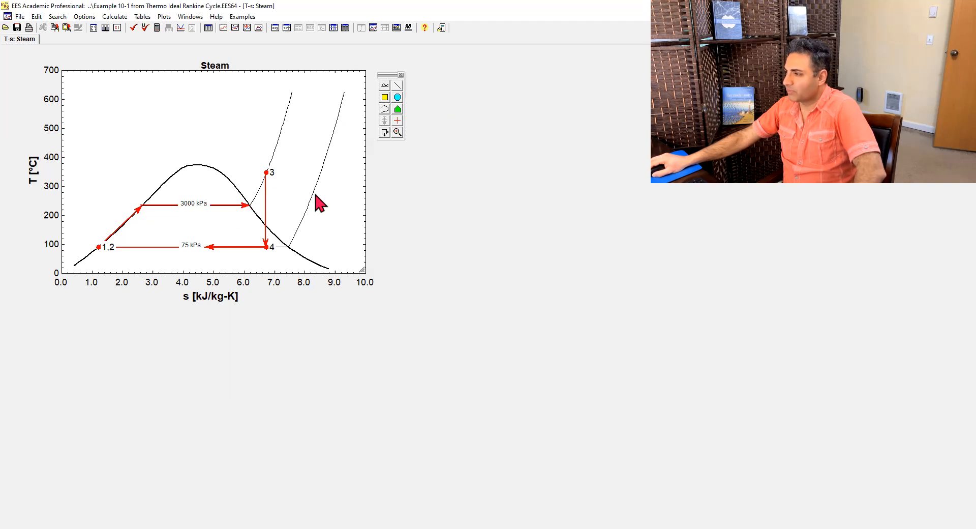
left_click(397, 85)
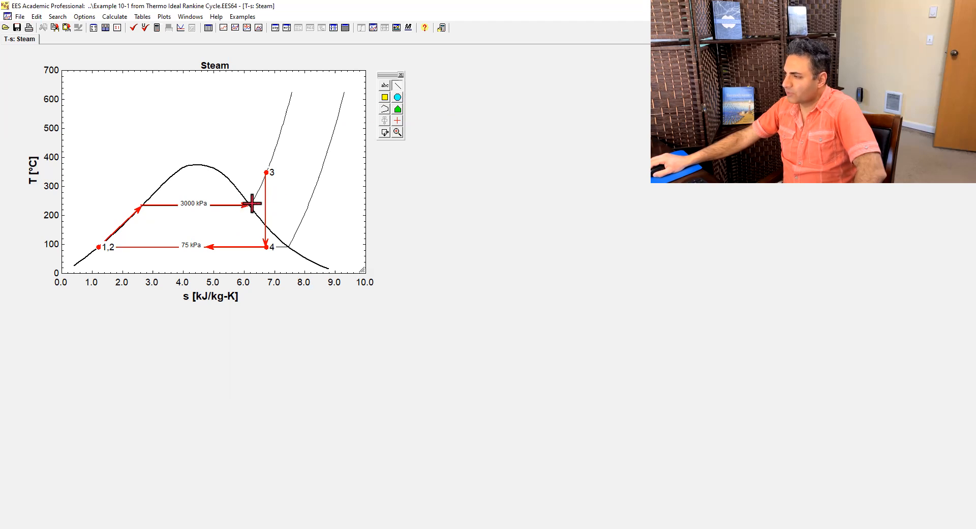
left_click_drag(248, 205, 260, 220)
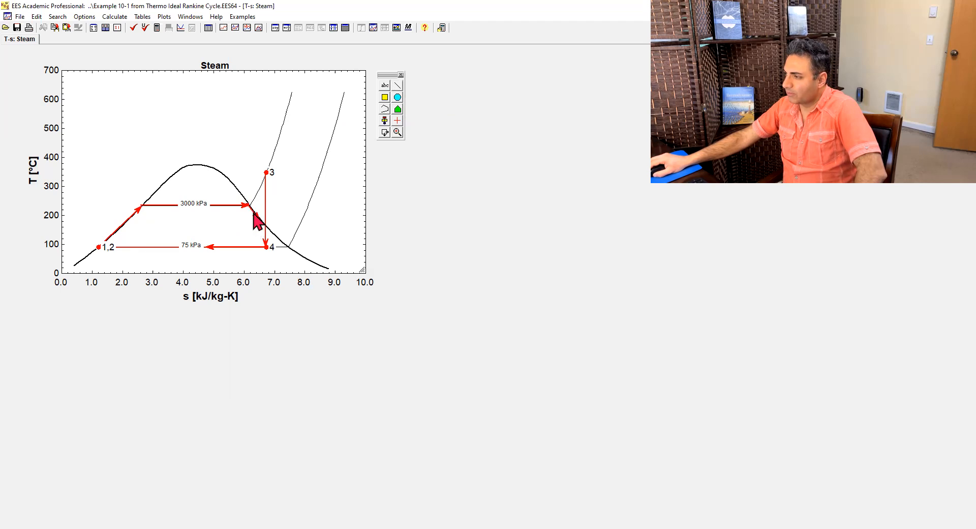
key("Delete")
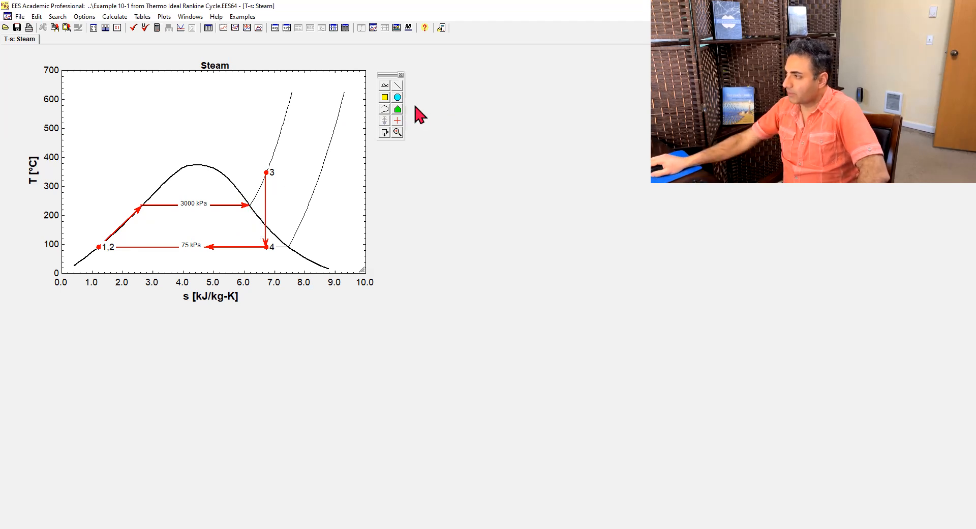
- Draw two short red arrows end to end along the superheated 3000 kPa isobar, from the saturated vapor line up to state point 3
left_click(398, 85)
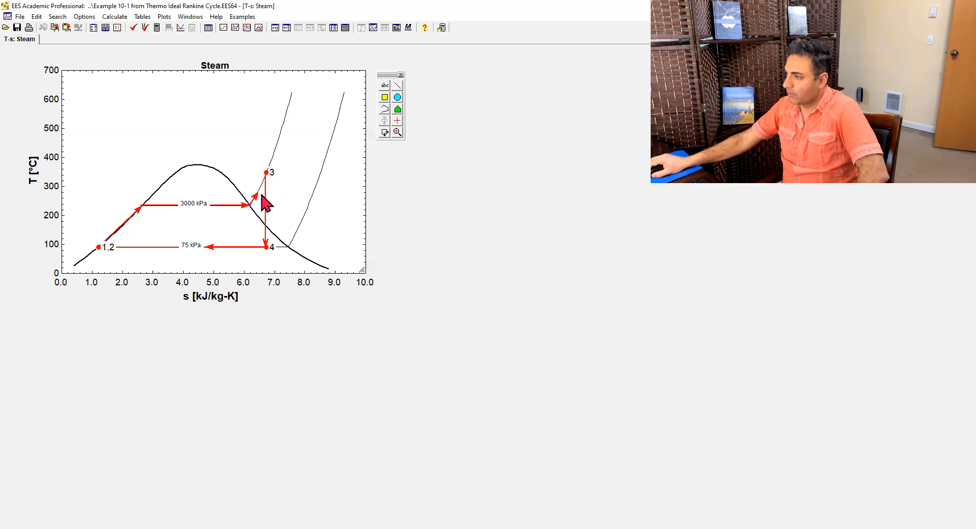
left_click_drag(248, 193, 263, 179)
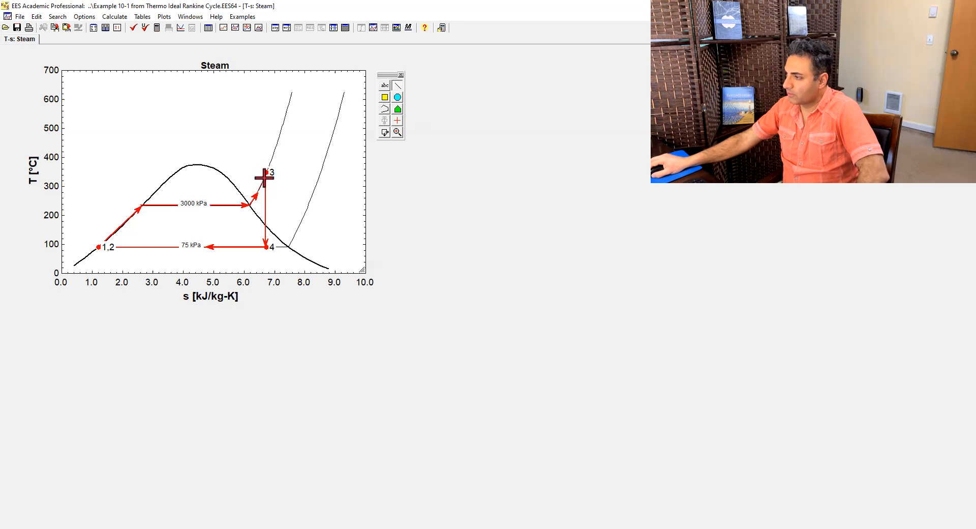
left_click_drag(264, 176, 264, 174)
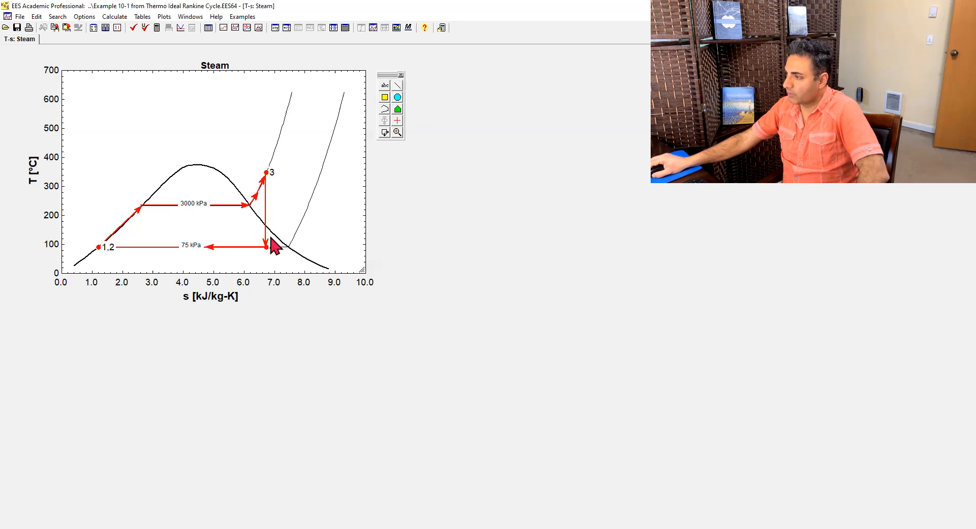